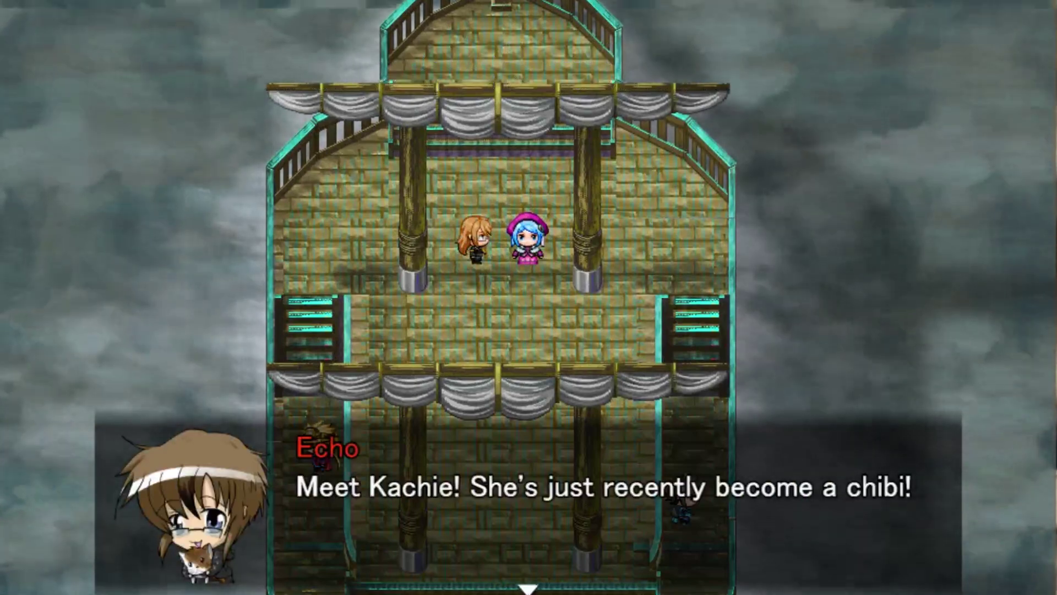
key("Return")
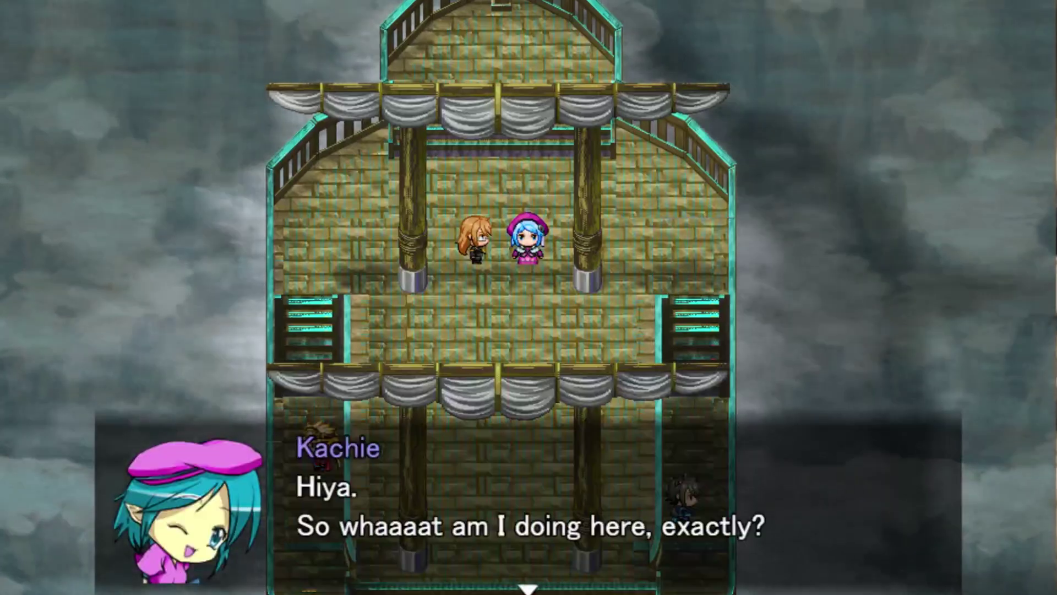
key("Return")
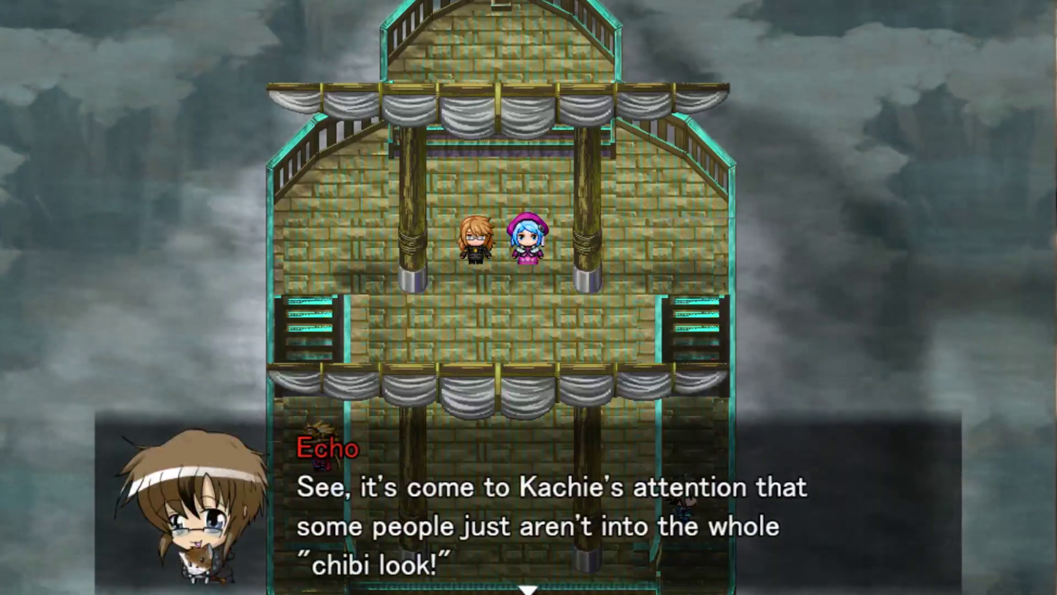
key("Return")
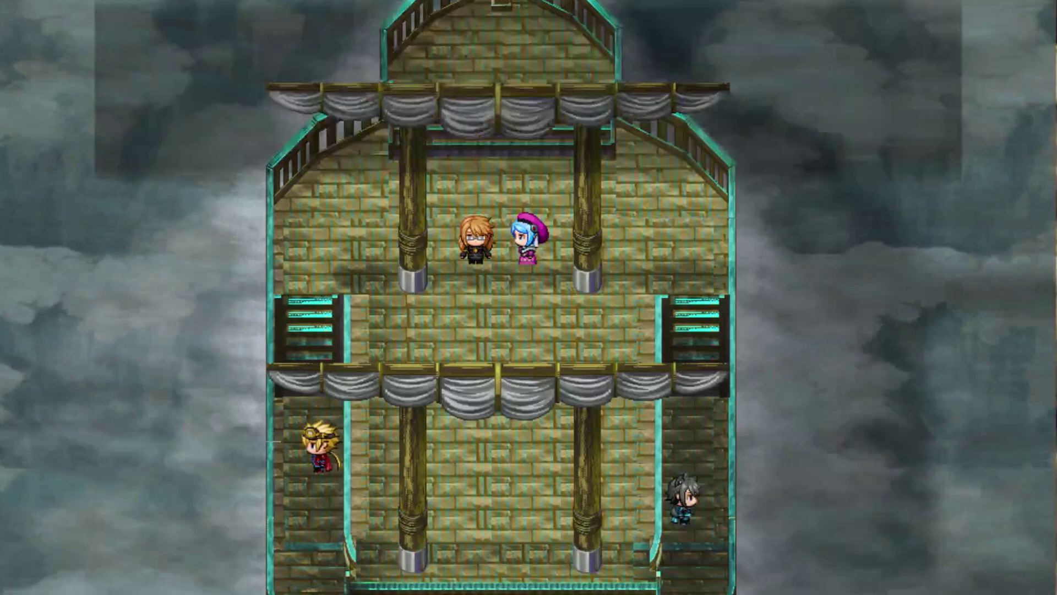
key("Return")
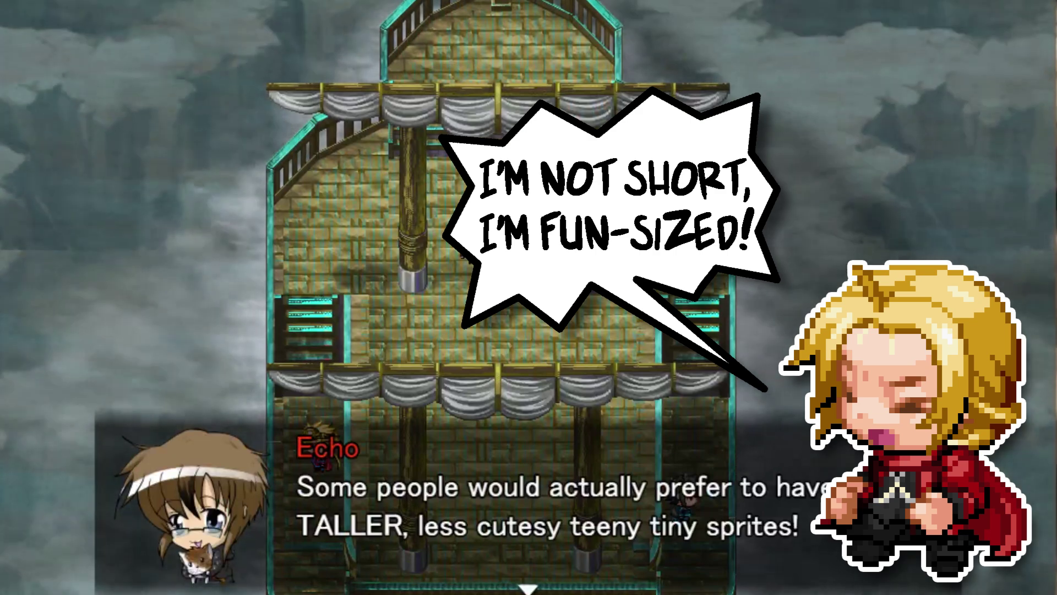
key("Return")
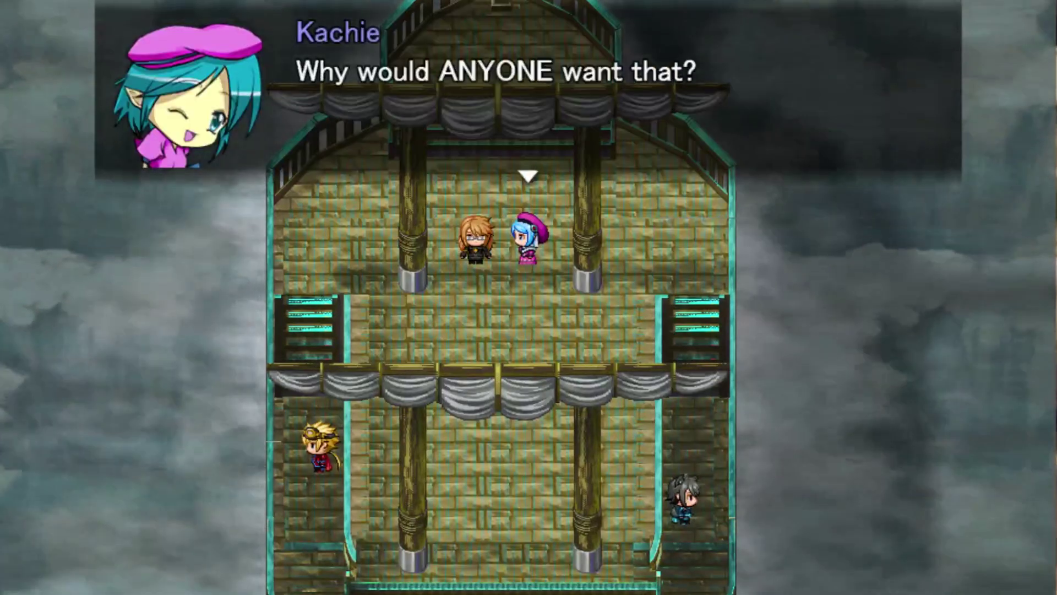
key("Return")
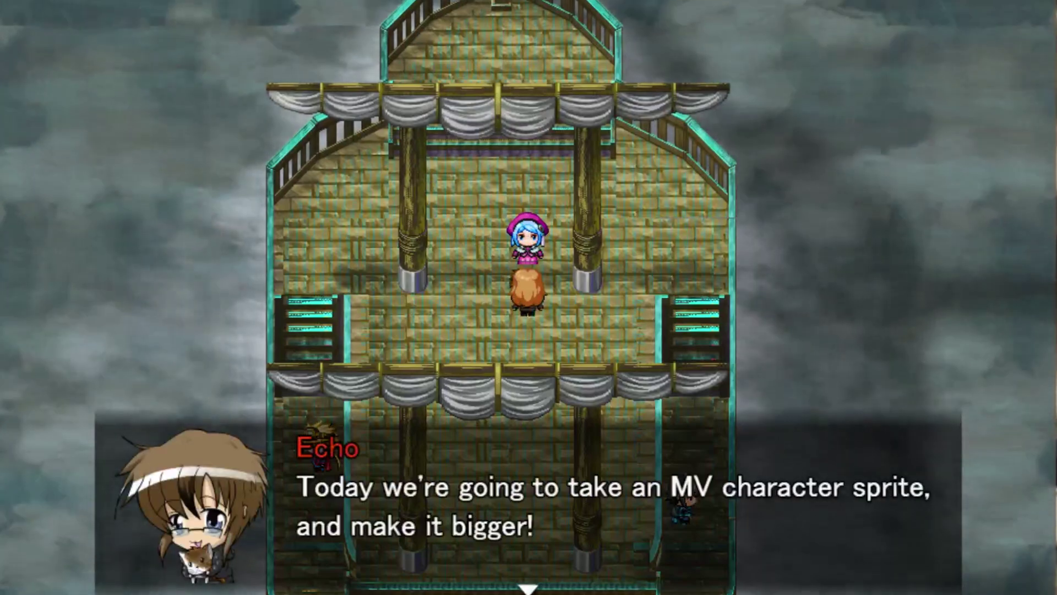
key("Return")
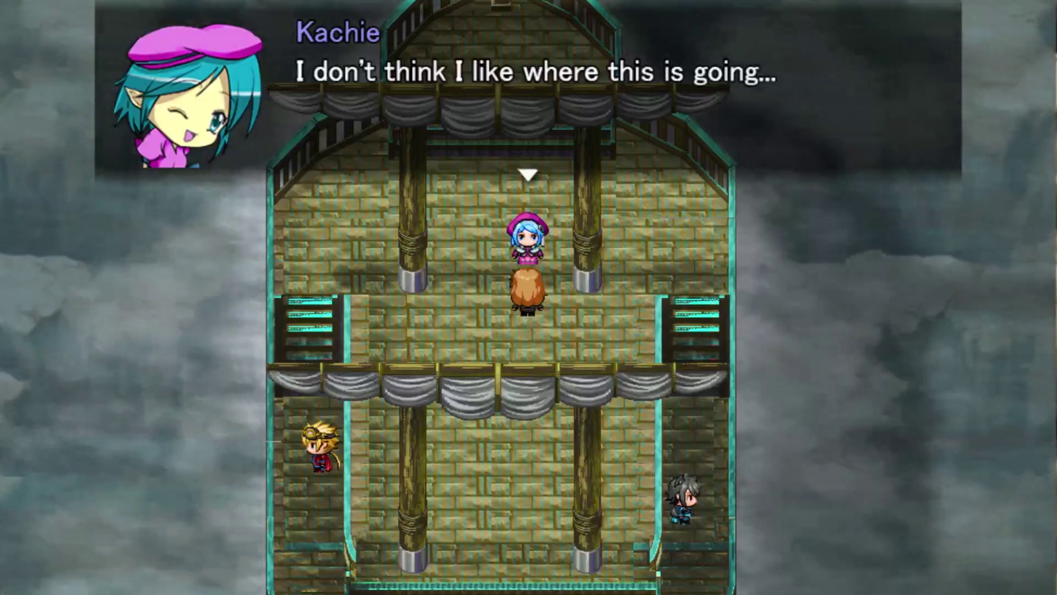
key("Return")
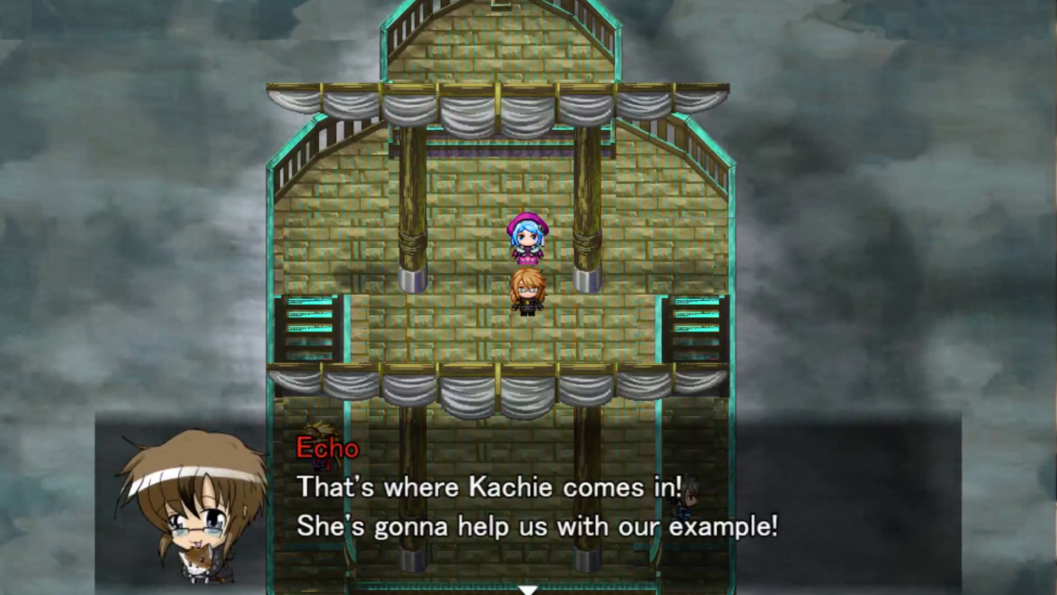
key("Return")
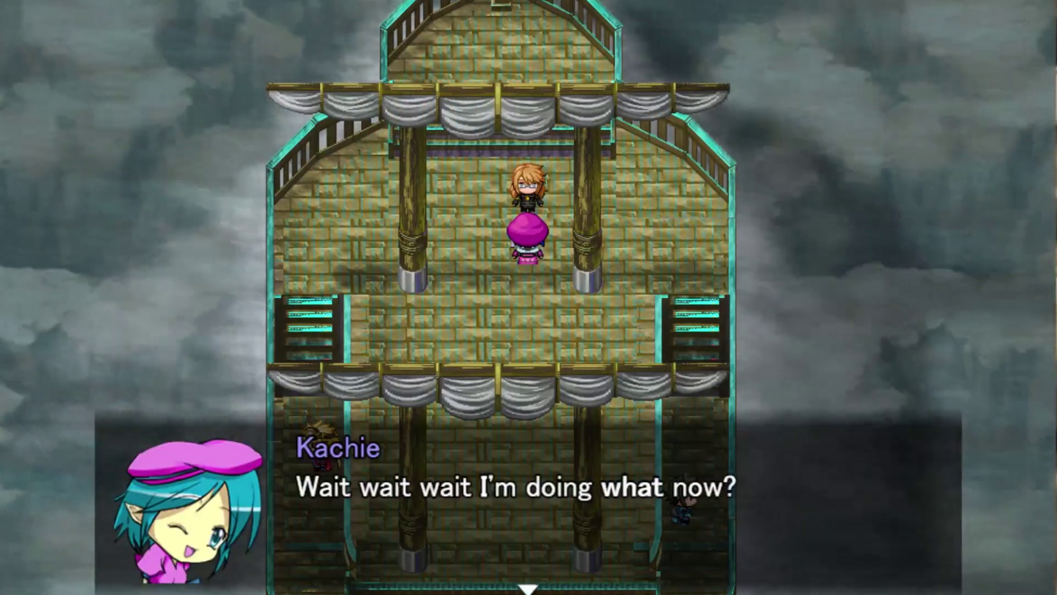
key("Return")
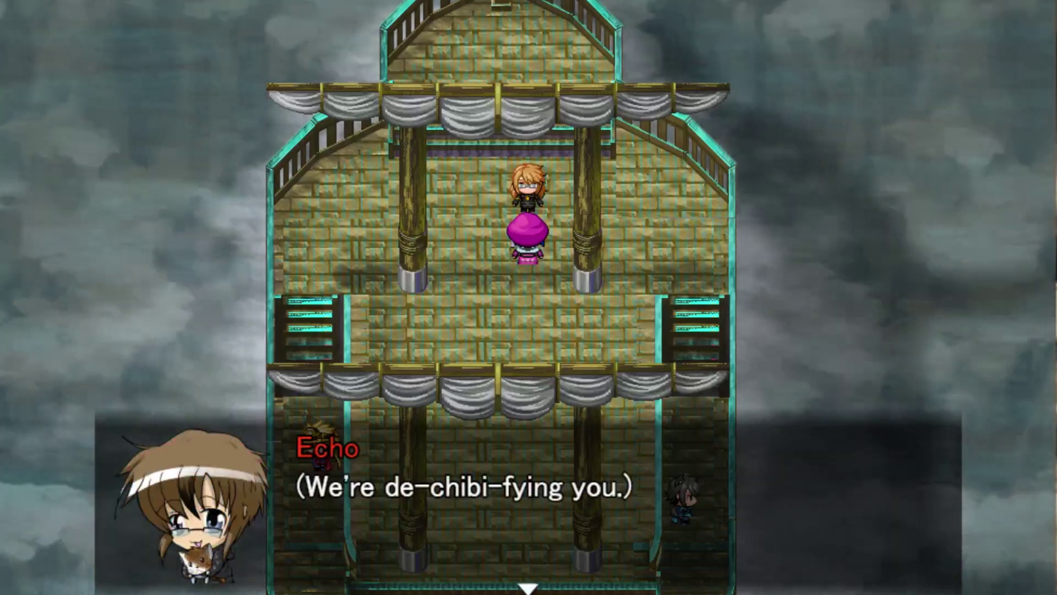
key("Return")
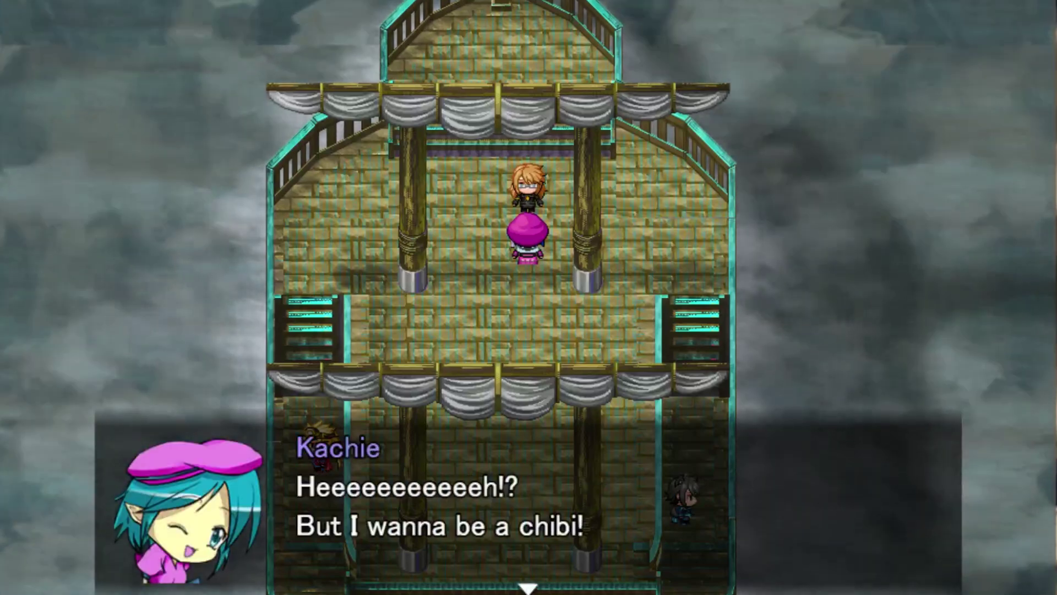
key("Return")
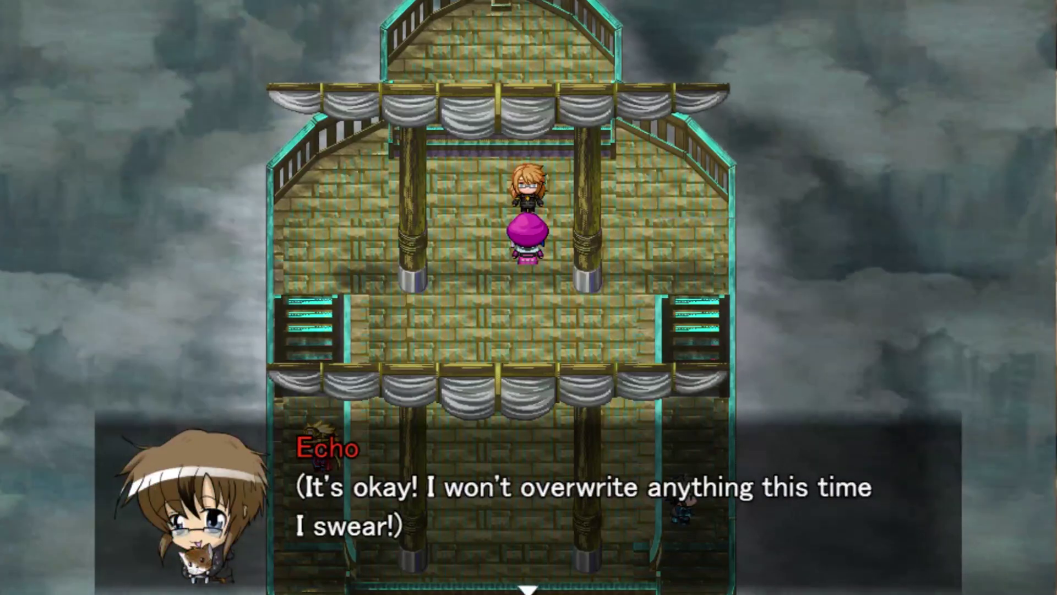
key("Return")
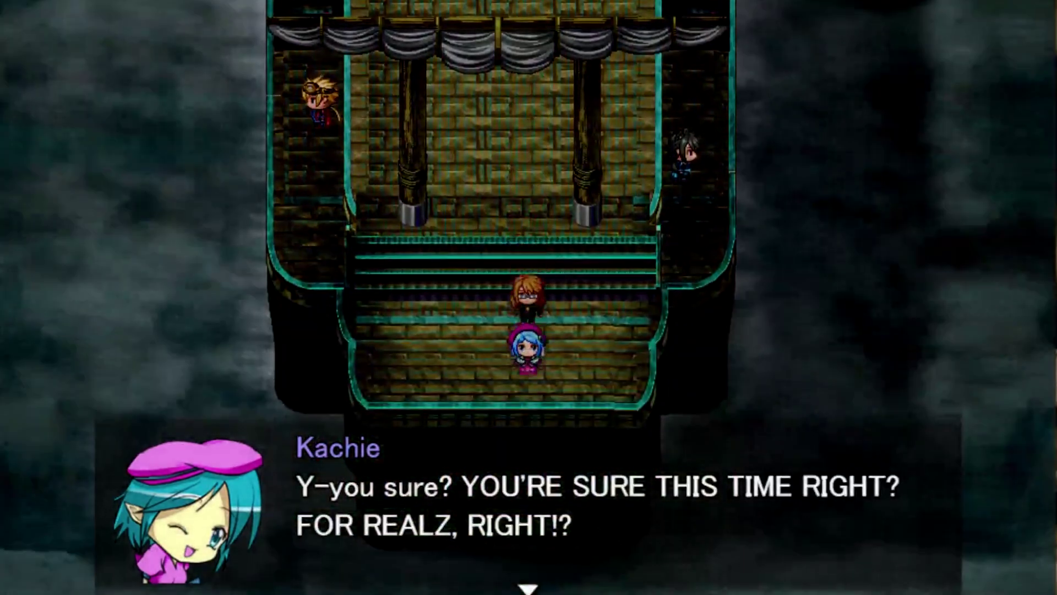
key("Return")
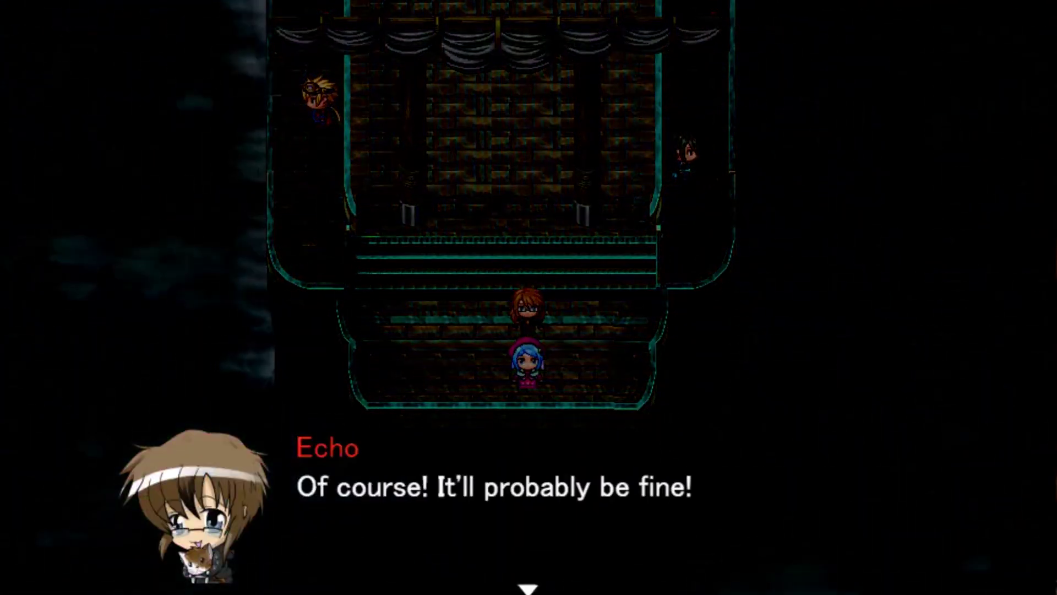
key("Return")
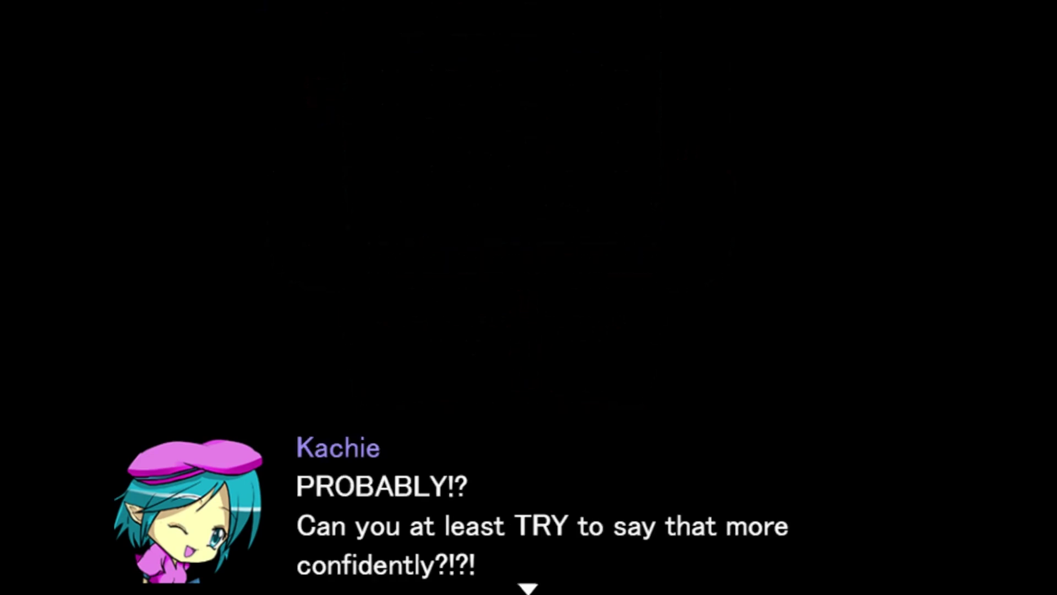
key("Return")
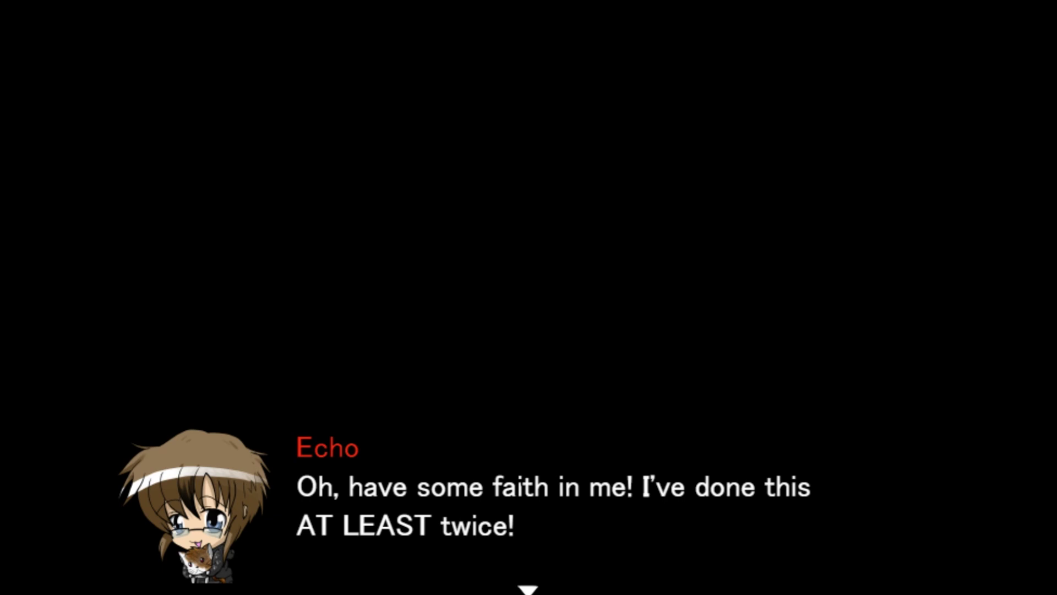
key("Return")
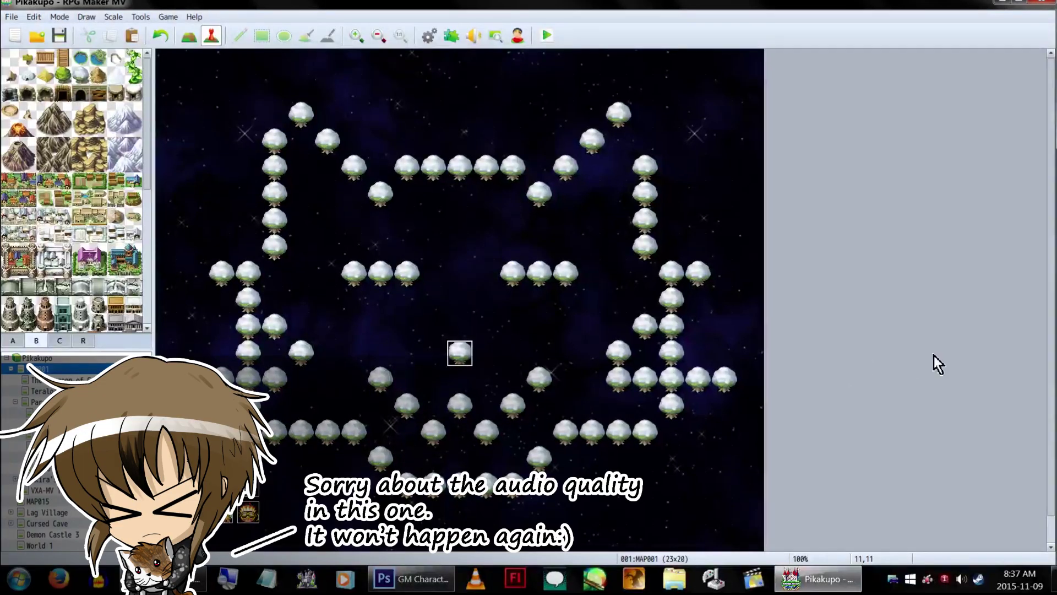
- Switch to Photoshop and examine the front-facing sprites of the blue-haired, beret-wearing character in GM Characters-1.png up close
scroll(930, 355, "down", 1)
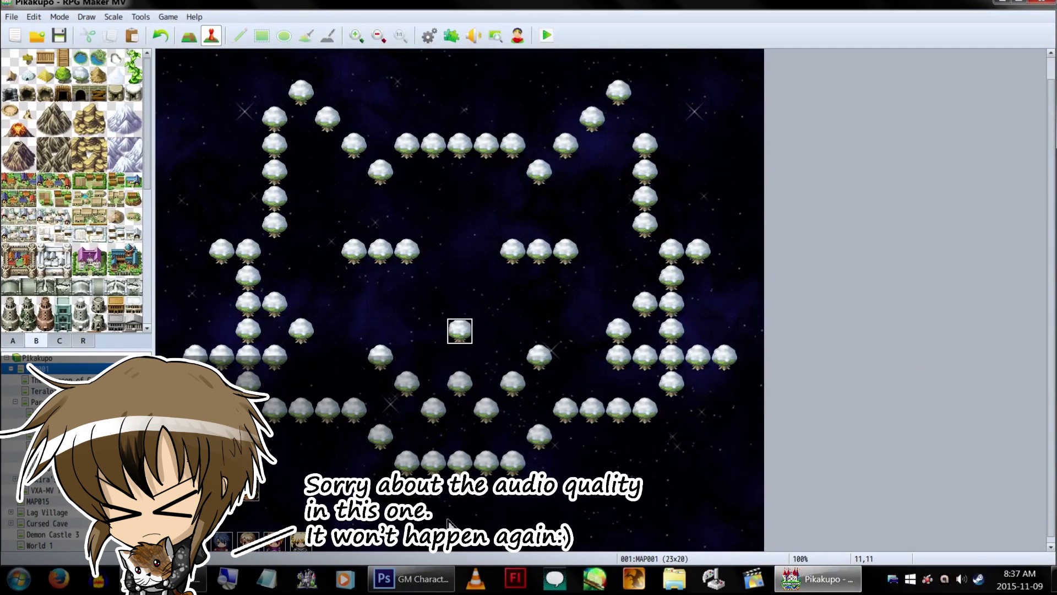
left_click(411, 579)
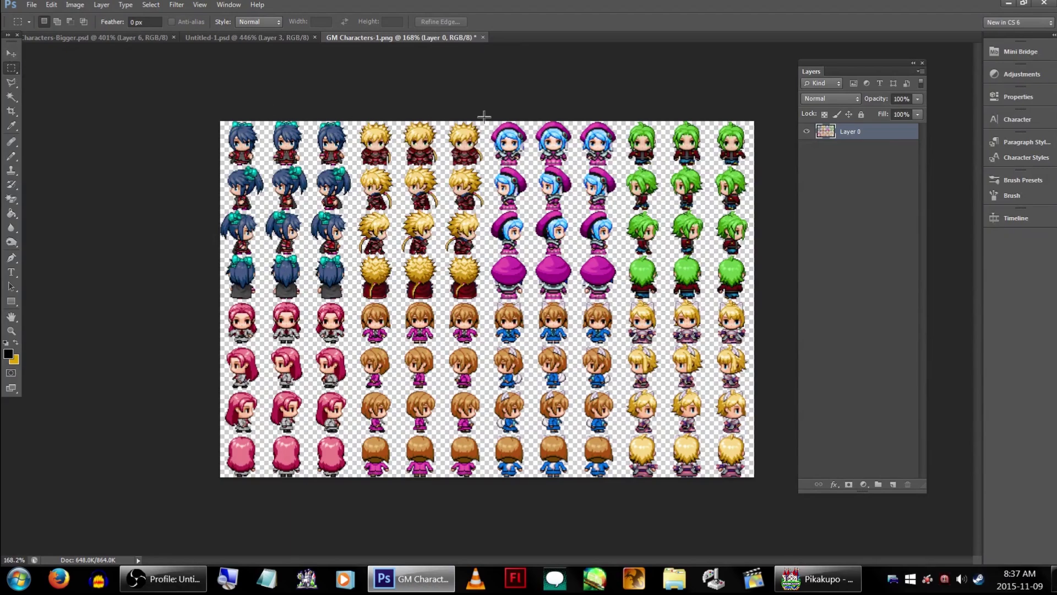
scroll(659, 107, "up", 3, "alt")
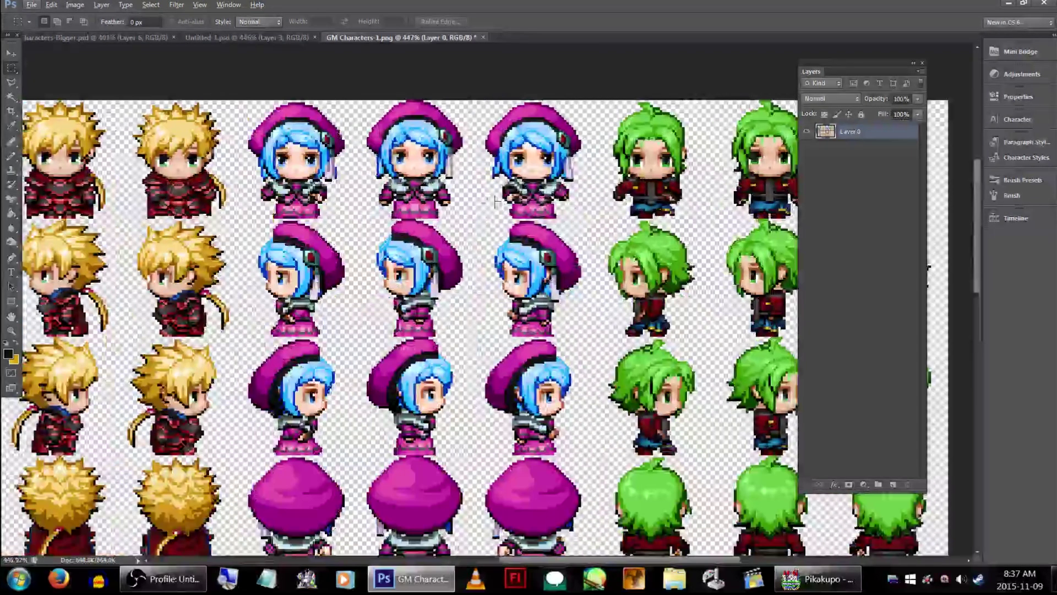
scroll(484, 188, "left", 2, "ctrl")
scroll(466, 155, "up", 3, "alt")
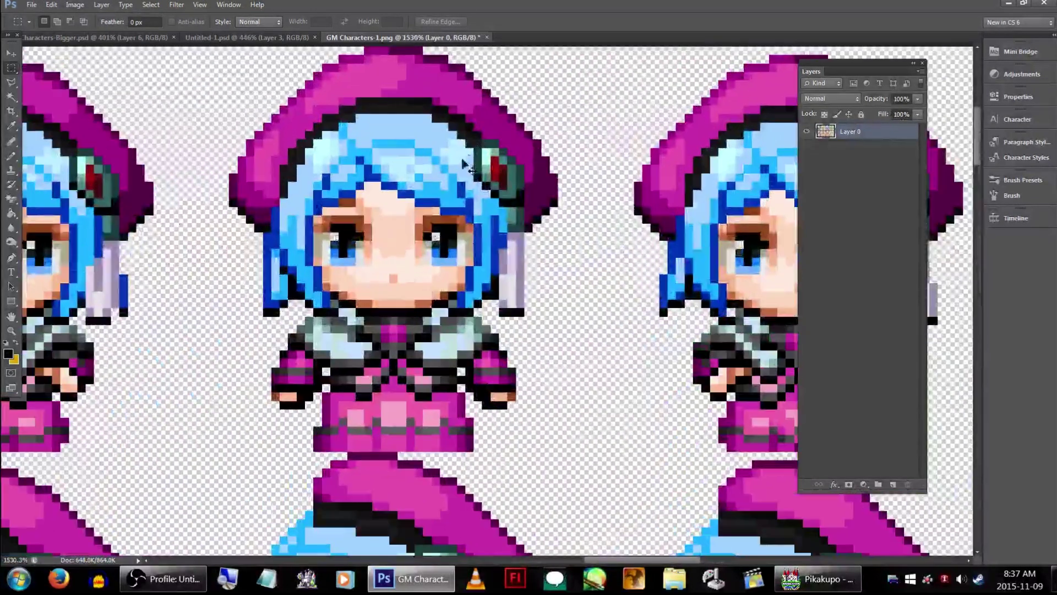
scroll(466, 155, "left", 5, "ctrl")
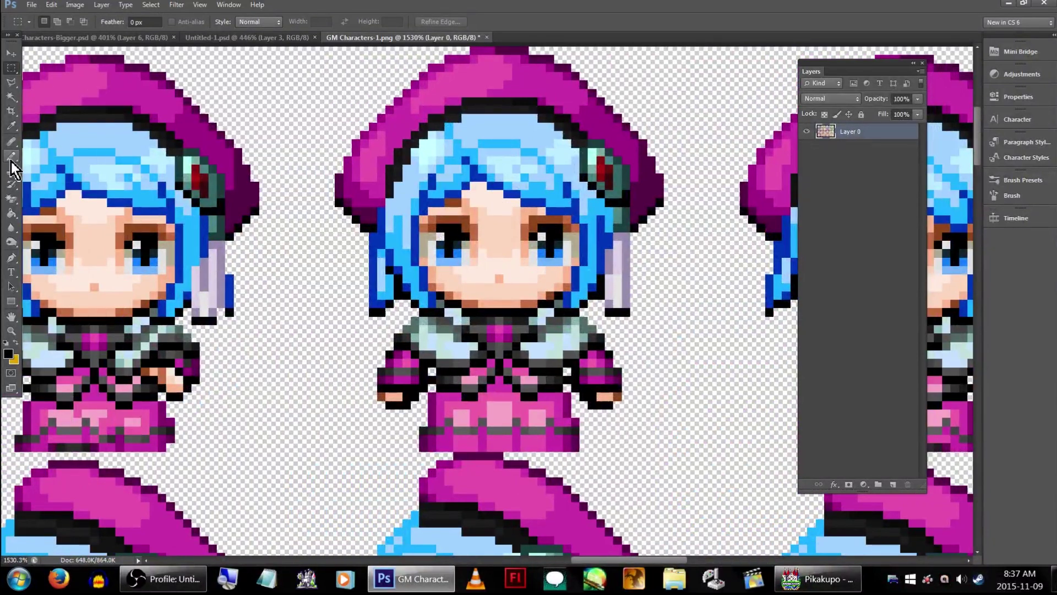
- Try black Pencil strokes over the eyes of the middle front-facing blue-haired sprite
left_click(11, 158)
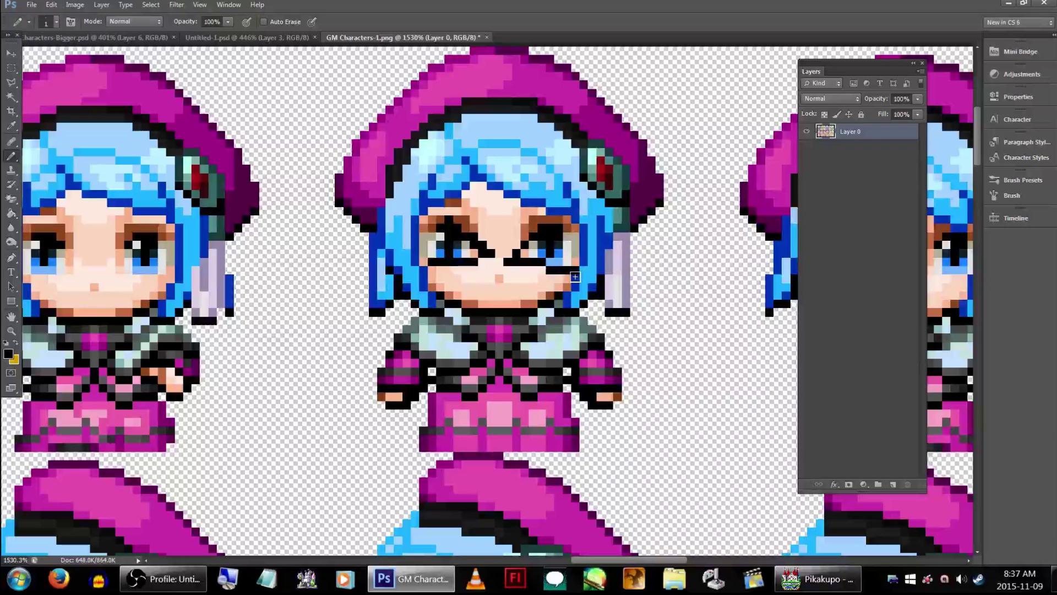
- Copy all four rows of the blue-haired character's sprites from GM Characters-1.png and paste them beside the blond sprites in Untitled-1.psd
left_click(11, 68)
scroll(403, 151, "down", 3, "alt")
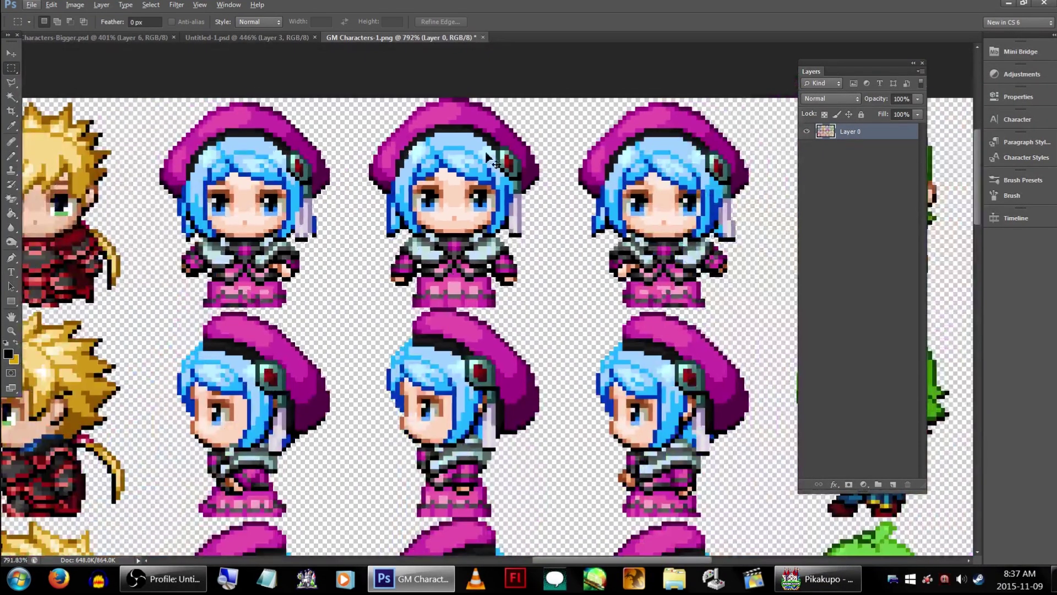
scroll(558, 93, "down", 3, "alt")
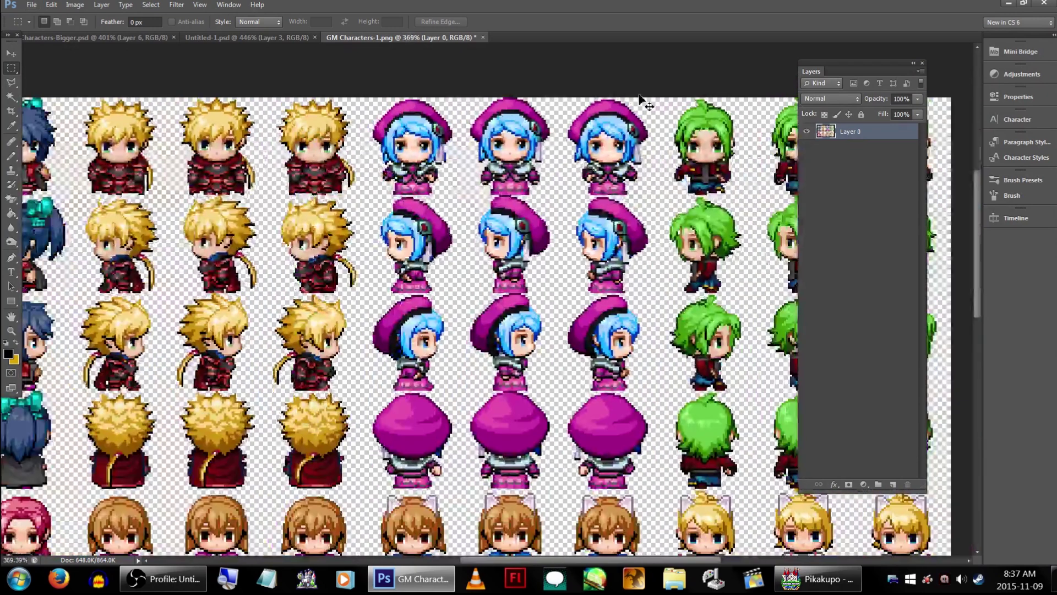
left_click_drag(636, 222, 361, 490)
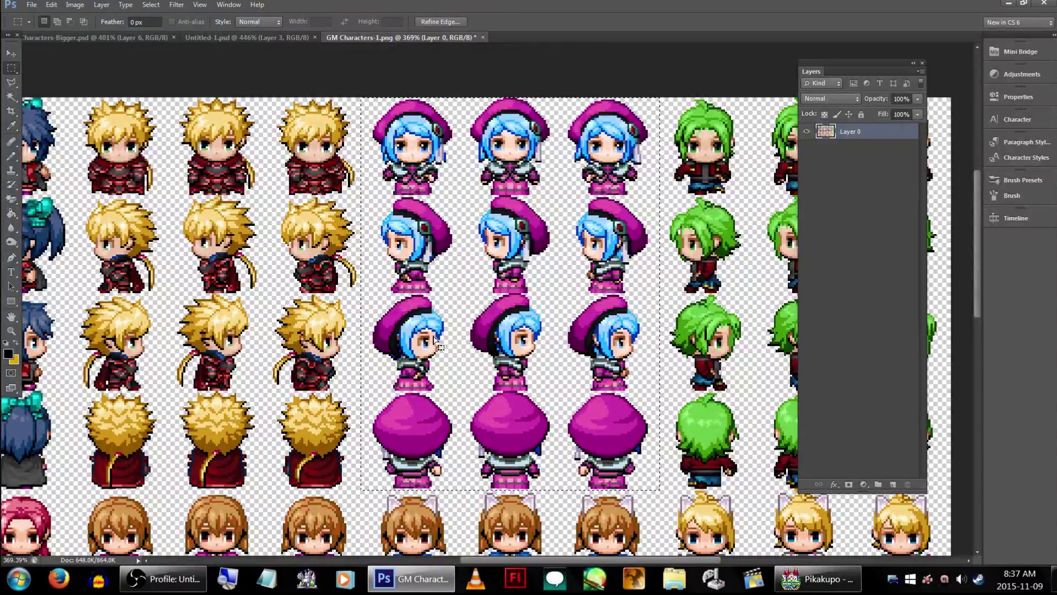
left_click(273, 36)
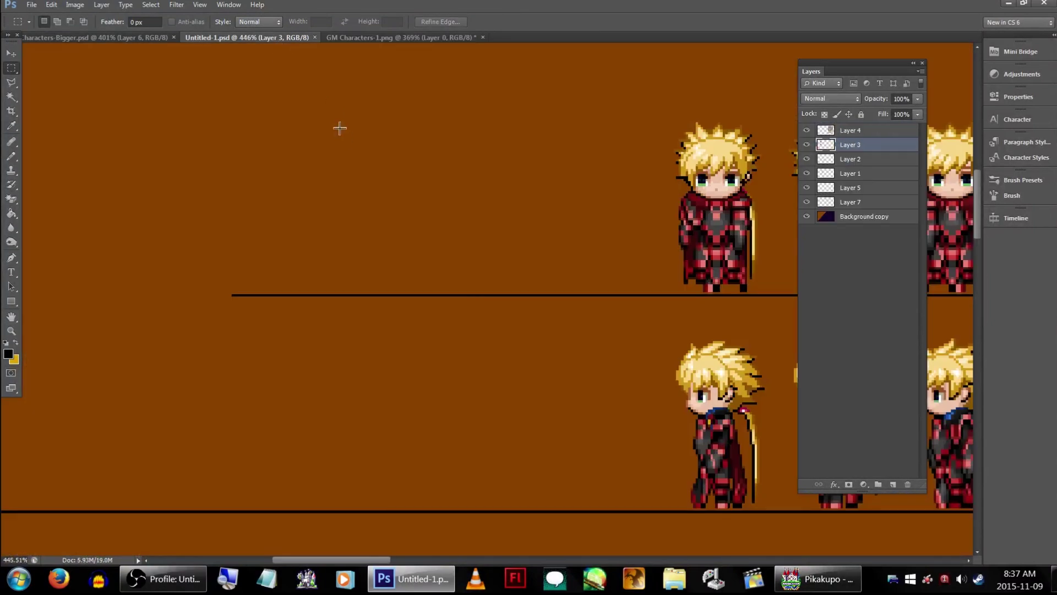
scroll(364, 143, "left", 3)
key("ctrl+v")
scroll(499, 108, "down", 4, "ctrl")
left_click_drag(466, 107, 534, 162, "ctrl")
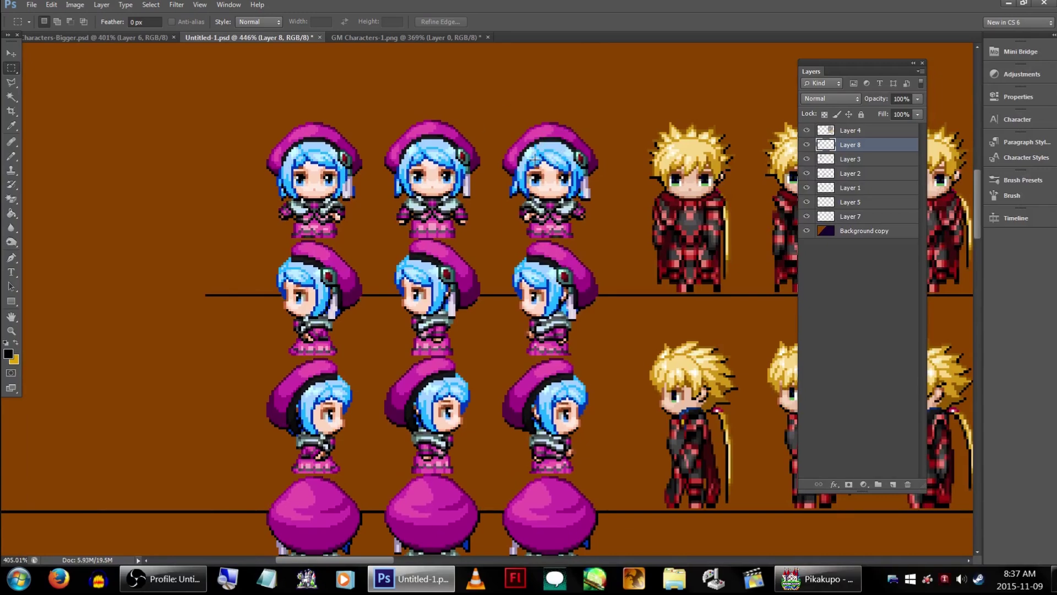
- Move the pasted character's lower rows down so the second row lines up with the blond character's second row
scroll(534, 159, "down", 6, "alt")
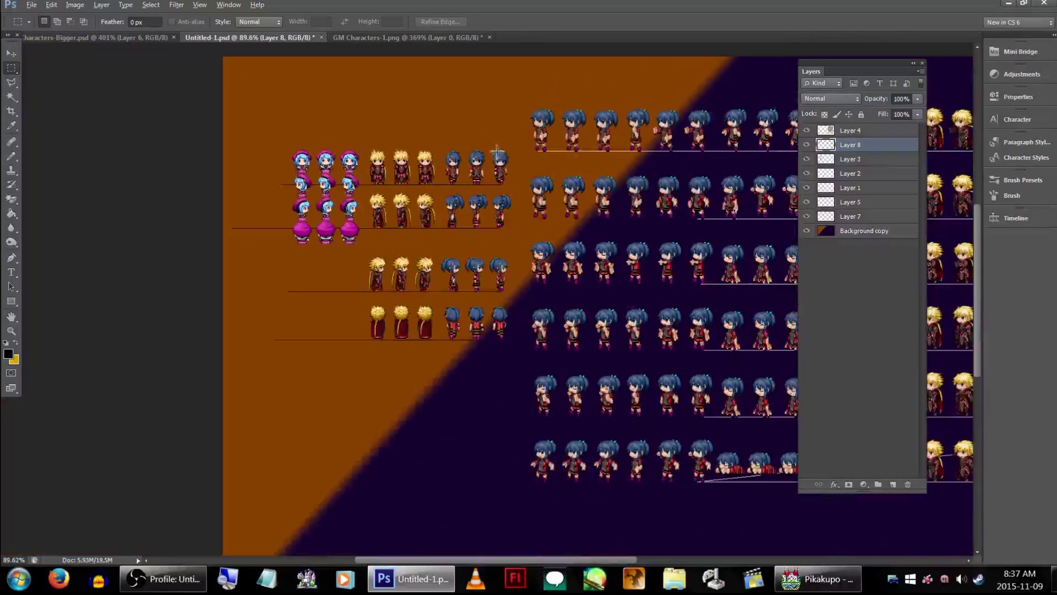
scroll(498, 151, "down", 2, "alt")
scroll(350, 180, "up", 8, "alt")
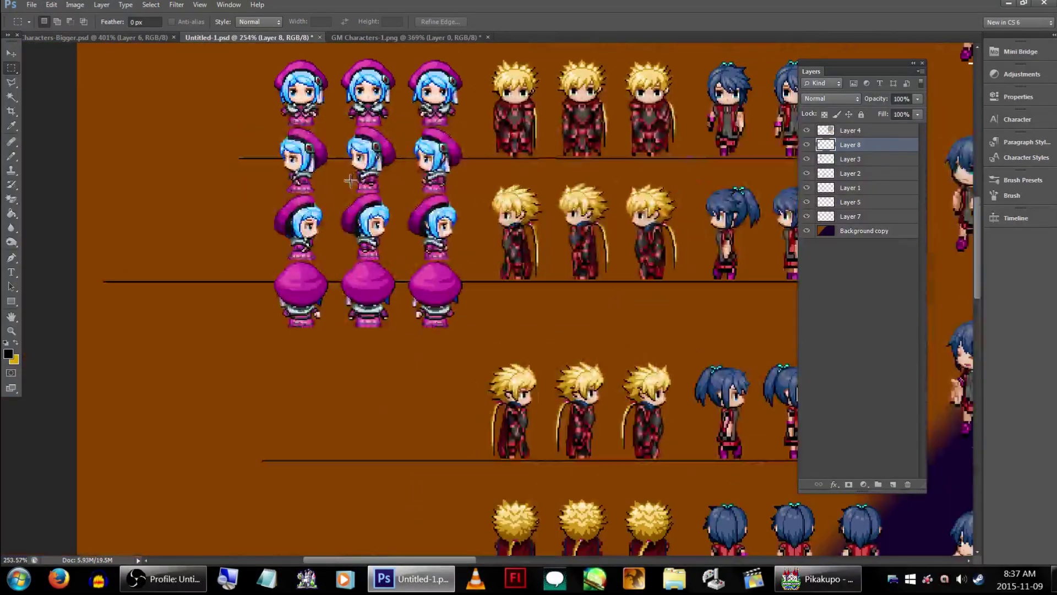
scroll(443, 242, "down", 5, "ctrl")
scroll(423, 110, "up", 3)
scroll(422, 111, "up", 6, "alt")
scroll(463, 295, "up", 6, "ctrl")
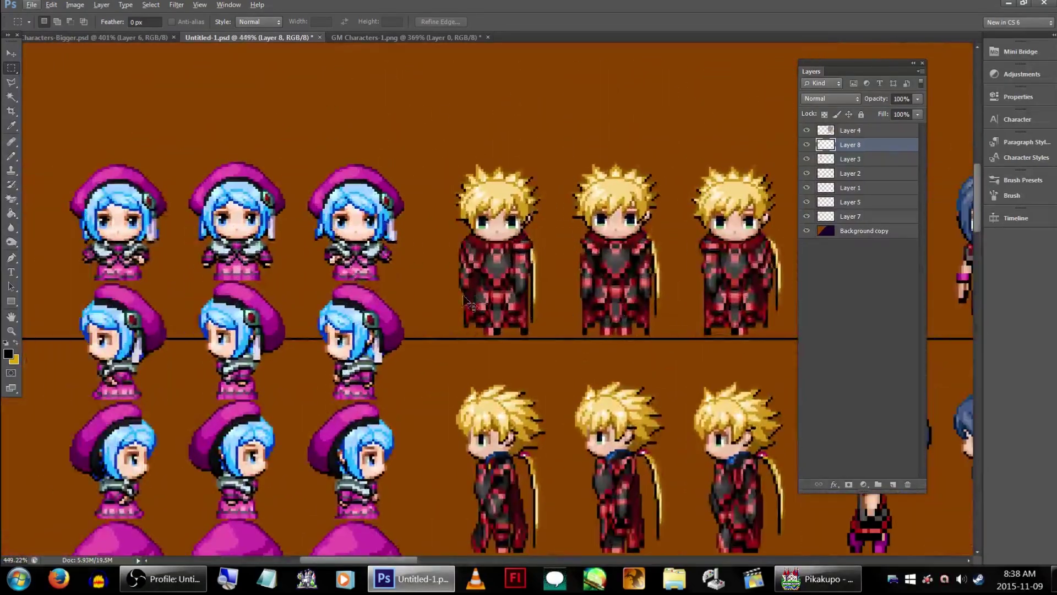
scroll(473, 306, "up", 6, "ctrl")
left_click_drag(620, 230, 516, 555)
scroll(361, 280, "down", 2)
left_click(11, 54)
key("shift+Down")
key("shift+Down")
key("shift+Down")
key("shift+Down")
- Select the pasted character's two lowest rows and move them down level with the blond character's third row
left_click(13, 70)
scroll(490, 231, "down", 3, "alt")
left_click_drag(512, 203, 140, 559)
scroll(456, 330, "up", 3, "alt")
key("ctrl+shift+Down")
key("ctrl+shift+Down")
key("ctrl+shift+Down")
key("ctrl+shift+Down")
key("ctrl+shift+Down")
key("ctrl+shift+Down")
key("ctrl+shift+Down")
key("ctrl+shift+Down")
- Move the back-facing row of the pasted character down level with the blond character's fourth row, then clear the selection
scroll(604, 402, "down", 6)
left_click_drag(531, 375, 128, 208)
key("ctrl+shift+Down")
key("ctrl+shift+Down")
key("ctrl+shift+Down")
key("ctrl+shift+Down")
key("ctrl+shift+Down")
key("ctrl+d")
- Select the bodies of the front-facing row and stretch them down to the guide line with Nearest Neighbor interpolation, then clear the selection
scroll(534, 295, "up", 2)
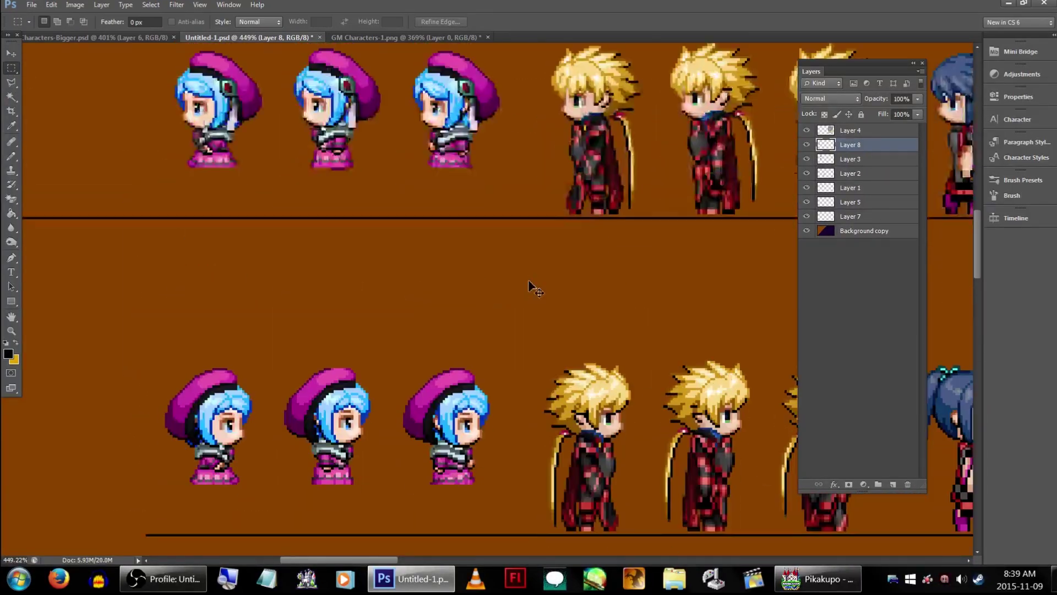
scroll(534, 296, "up", 3, "alt")
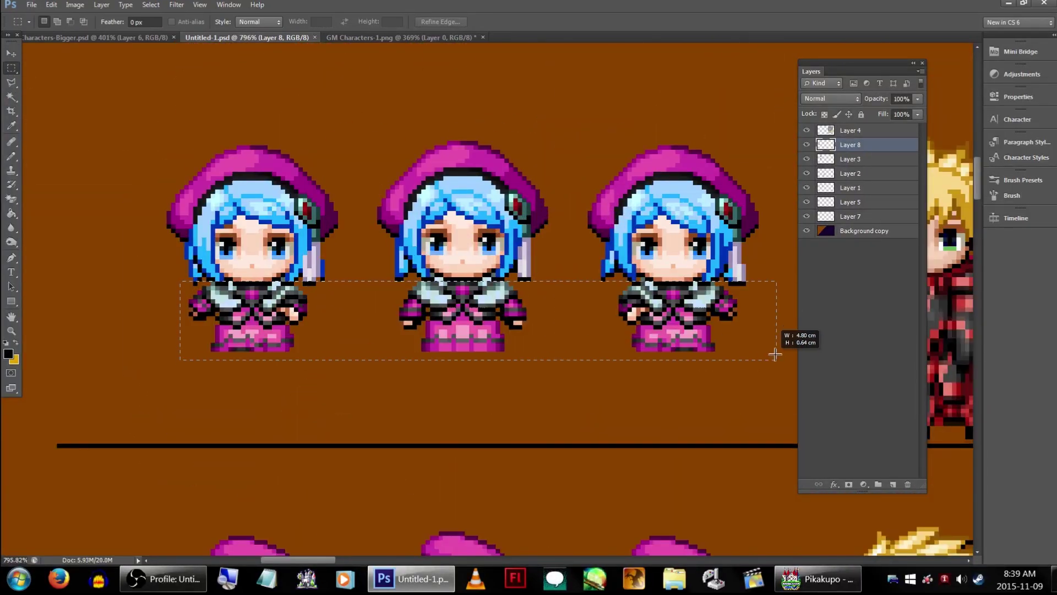
right_click(546, 340)
left_click(630, 456)
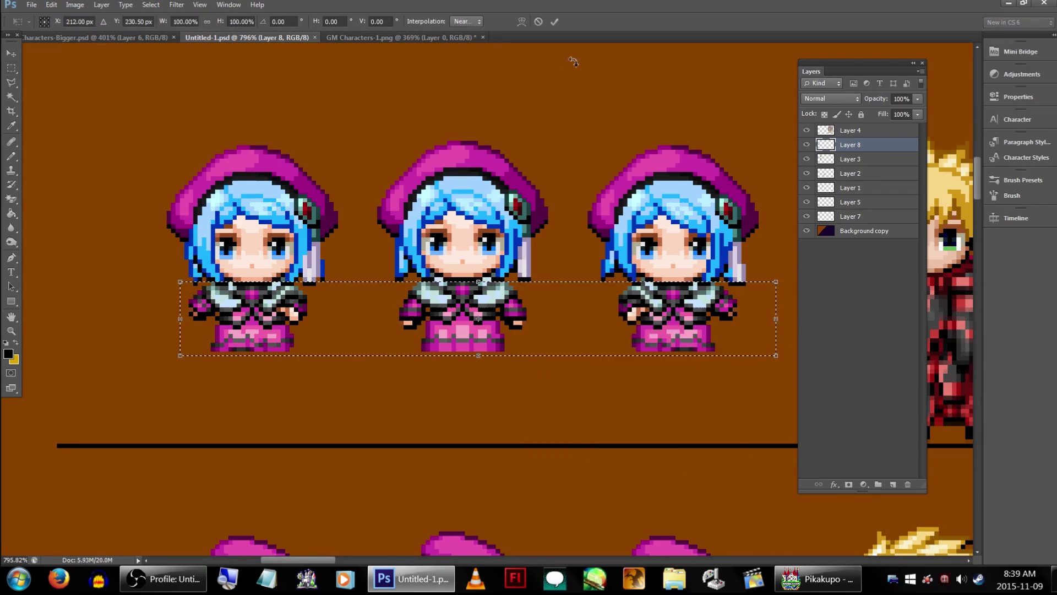
left_click(473, 21)
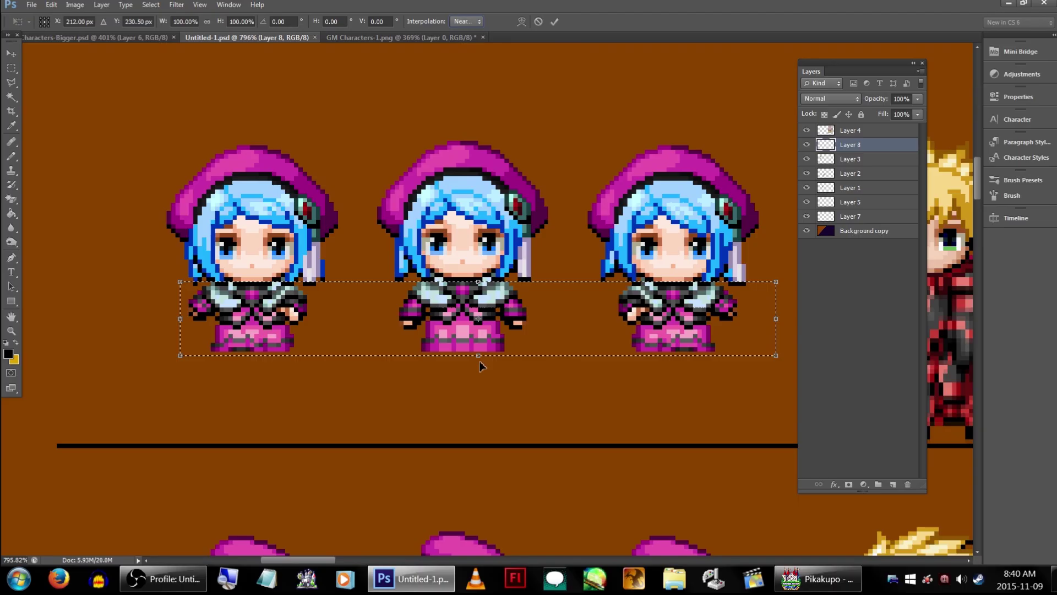
left_click_drag(479, 362, 480, 418)
key("Return")
key("ctrl+d")
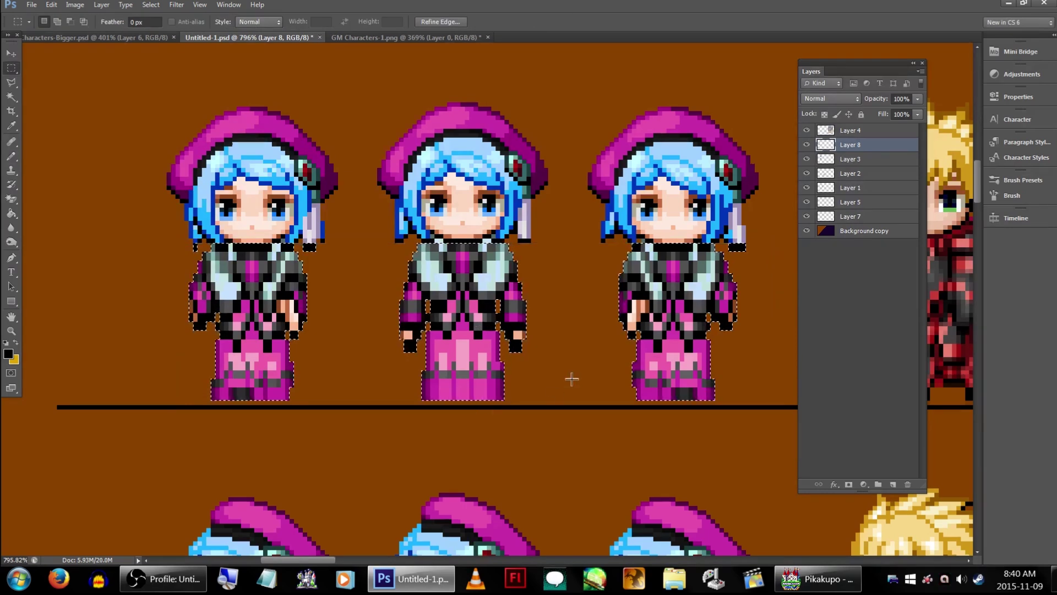
scroll(572, 369, "up", 2)
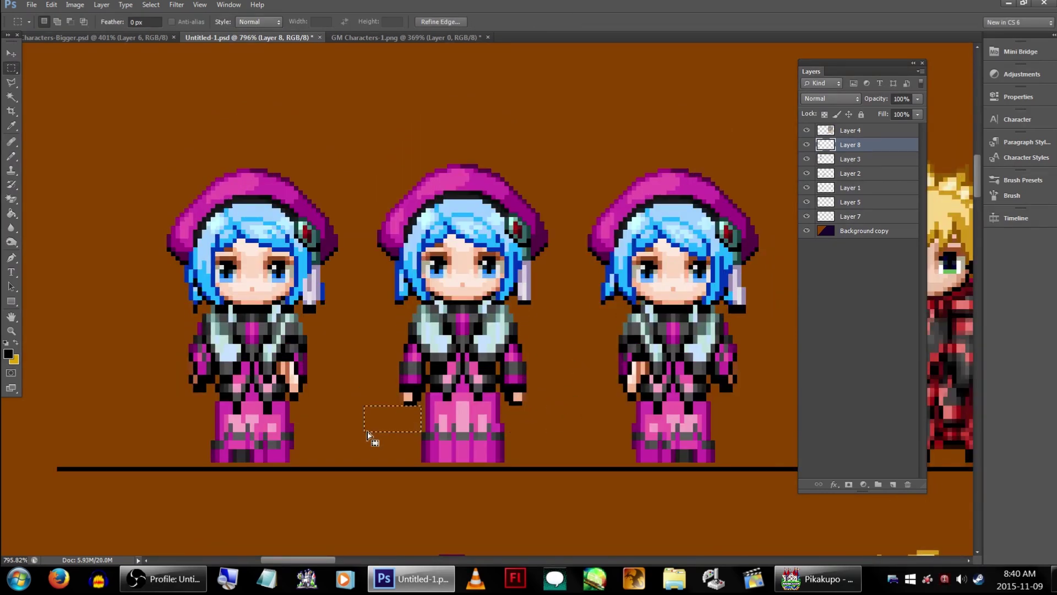
scroll(314, 376, "right", 4)
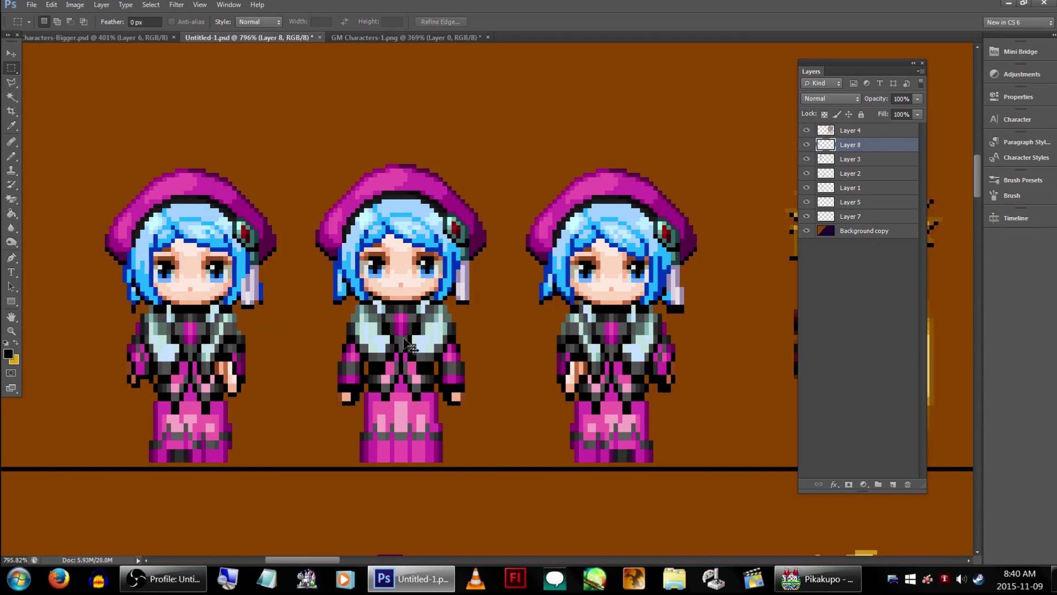
scroll(567, 375, "up", 1)
scroll(542, 328, "down", 2)
scroll(627, 274, "down", 10)
left_click_drag(597, 330, 3, 402)
key("ctrl+t")
left_click_drag(321, 401, 321, 502)
scroll(321, 487, "down", 12)
key("Escape")
scroll(203, 170, "up", 6)
key("ctrl+shift+z")
key("ctrl+shift+z")
key("ctrl+shift+z")
scroll(396, 269, "up", 6)
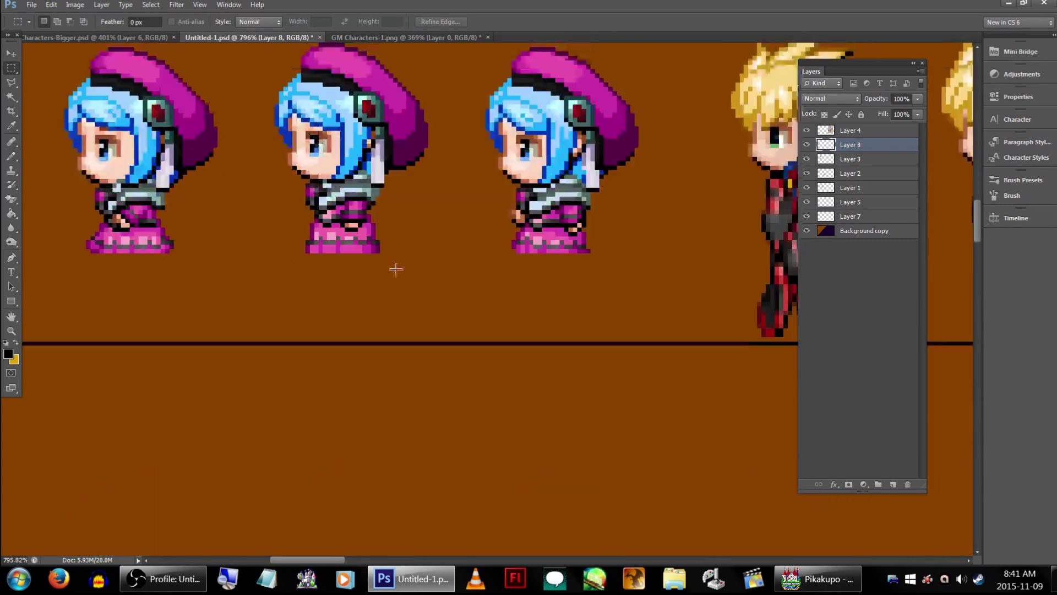
- Stretch the bodies of the left-facing second row down to the guide line and clear the selection
key("ctrl+t")
left_click_drag(323, 319, 323, 406)
key("Return")
key("ctrl+d")
scroll(468, 364, "down", 2)
- Paint over the dark patches on the left-facing sprites' capes with pale colours sampled from the cape, using a 1 px pencil
key("b")
scroll(146, 221, "up", 7, "alt")
left_click(148, 212, "alt")
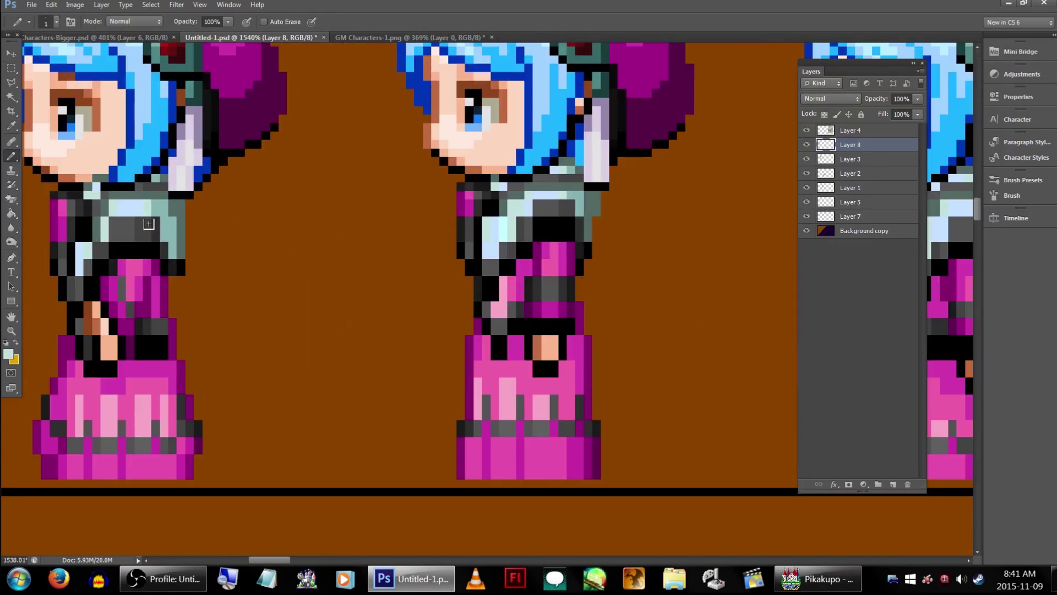
left_click(169, 208, "alt")
scroll(169, 208, "down", 2, "ctrl")
scroll(322, 265, "down", 3, "alt")
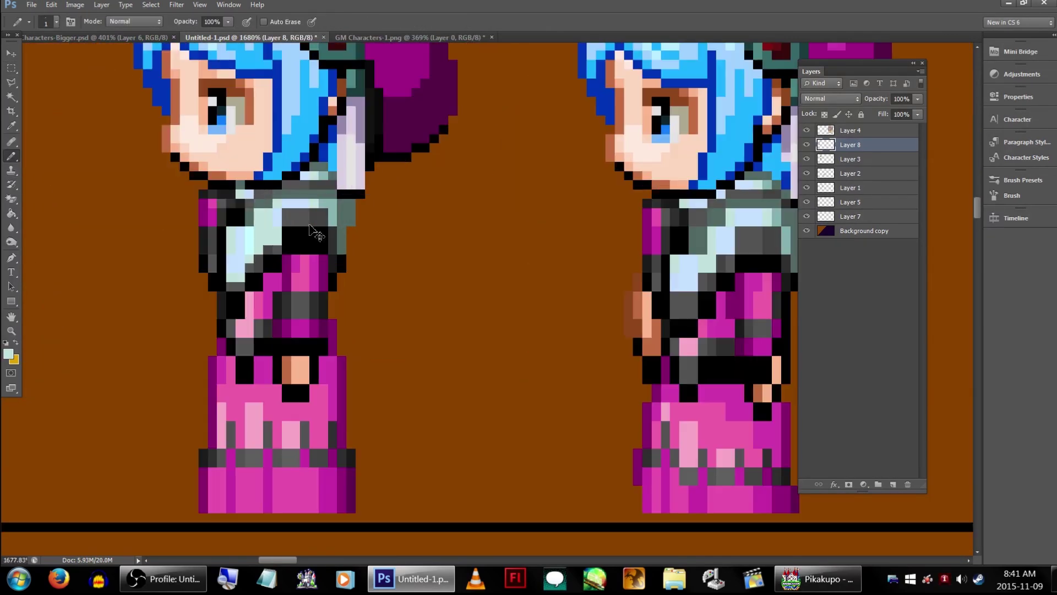
scroll(431, 176, "up", 4, "alt")
left_click(432, 177, "alt")
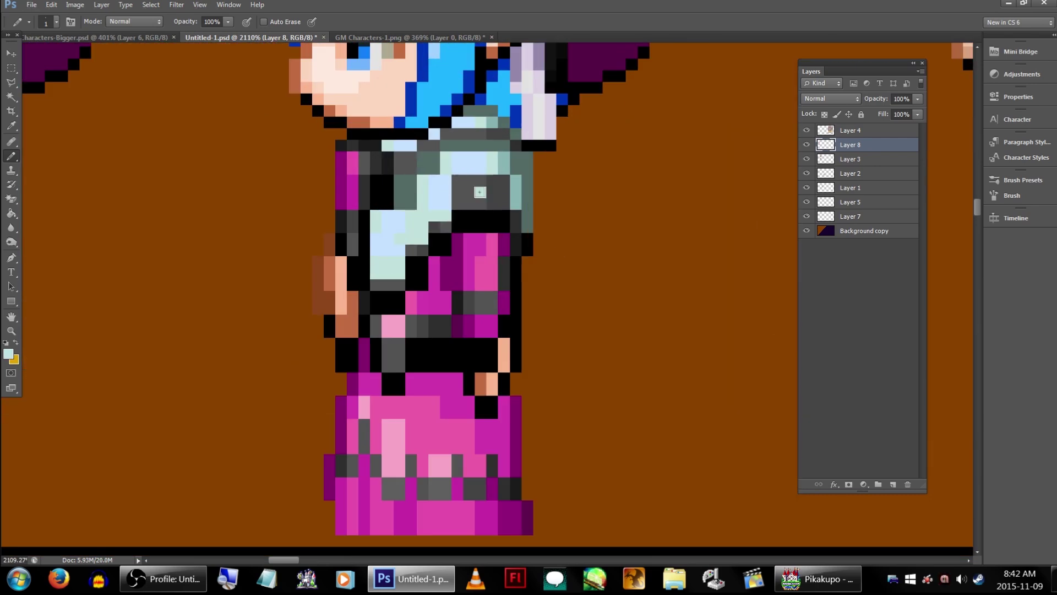
key("ctrl+z")
scroll(457, 204, "down", 4, "alt")
scroll(634, 199, "up", 5, "alt")
scroll(634, 231, "down", 8, "alt")
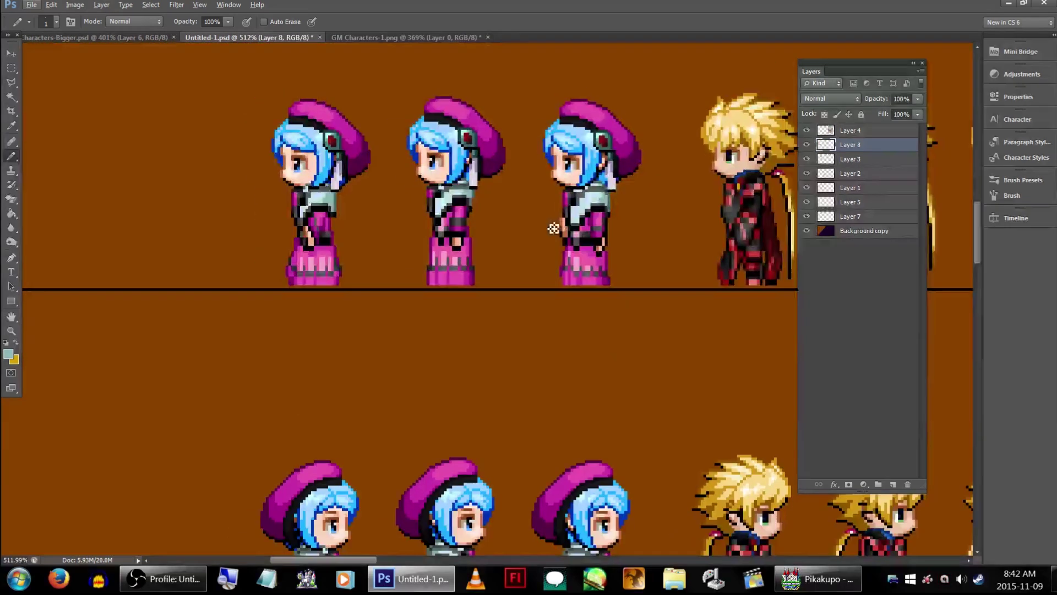
- Select the bodies of the right-facing third row and stretch them down to the guide line
key("m")
scroll(659, 316, "down", 3)
scroll(659, 316, "up", 3, "alt")
left_click_drag(659, 317, 159, 386)
key("ctrl+t")
left_click_drag(468, 388, 479, 443)
key("Return")
- Retouch the dark cape patches on the right-facing sprites with pale cape colours sampled from the same area
scroll(325, 413, "up", 5, "alt")
key("b")
left_click(189, 276, "alt")
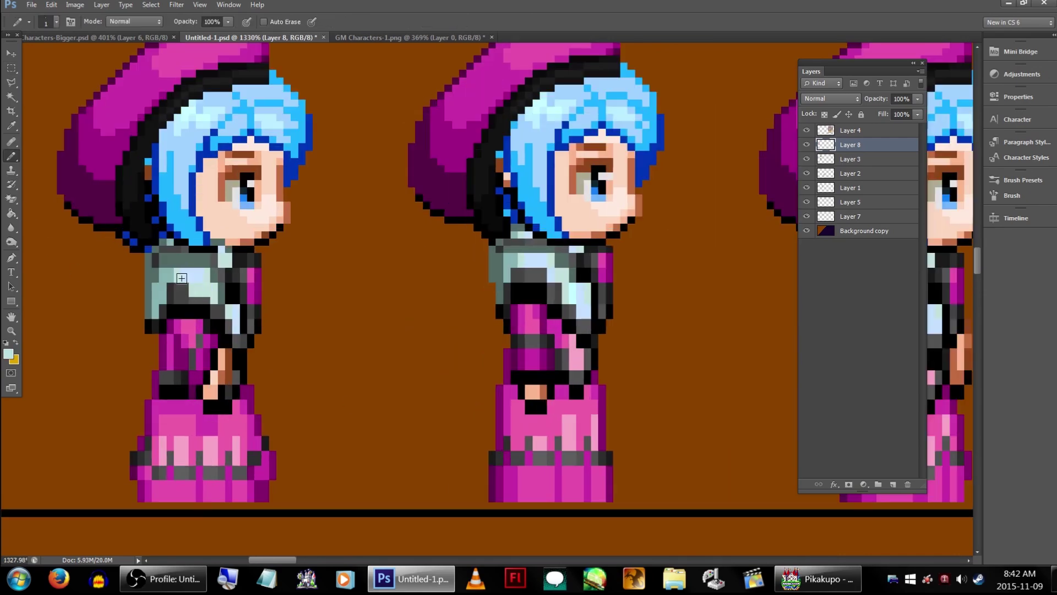
scroll(431, 300, "right", 1, "ctrl")
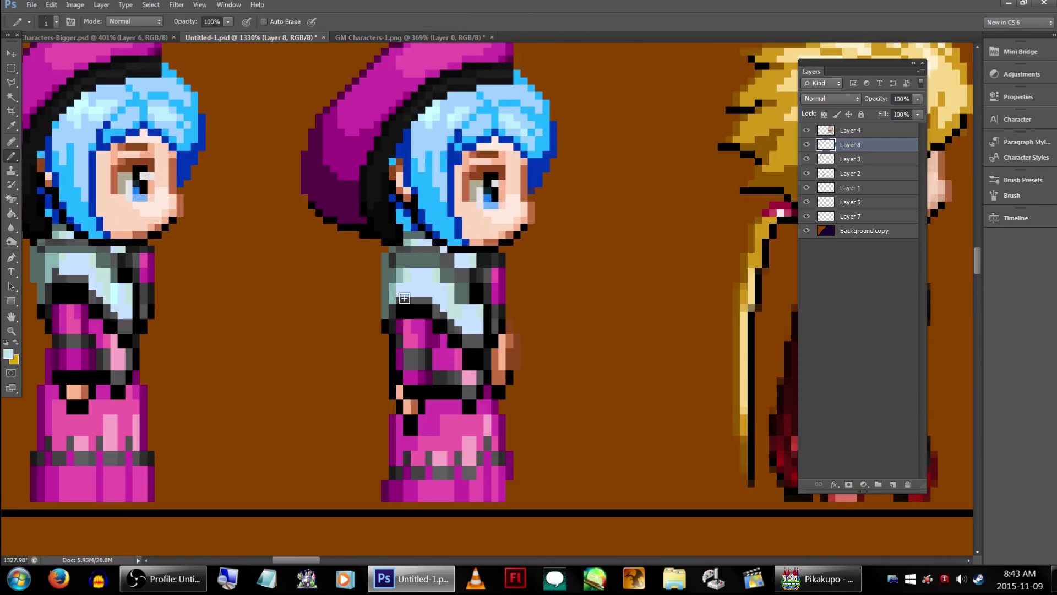
left_click(445, 264, "alt")
scroll(675, 251, "down", 4, "alt")
scroll(452, 264, "up", 1, "alt")
- Select the bodies of the back-facing fourth row, stretch them down to the guide line and clear the selection
scroll(512, 413, "down", 4)
key("m")
scroll(512, 413, "up", 8)
key("ctrl+t")
left_click_drag(228, 423, 524, 302)
key("Return")
key("ctrl+d")
- Copy all four stretched rows of the blue-haired character from Layer 8 and paste them into GM Characters-Bigger.psd
scroll(535, 276, "down", 5, "alt")
scroll(550, 275, "right", 3, "ctrl")
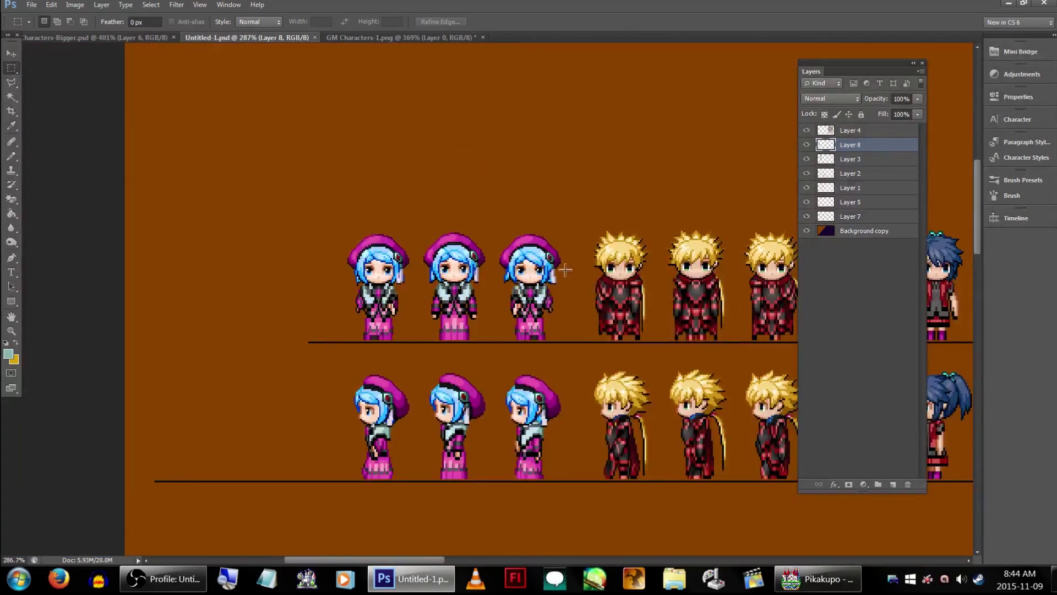
scroll(563, 273, "down", 2, "alt")
scroll(569, 220, "down", 4)
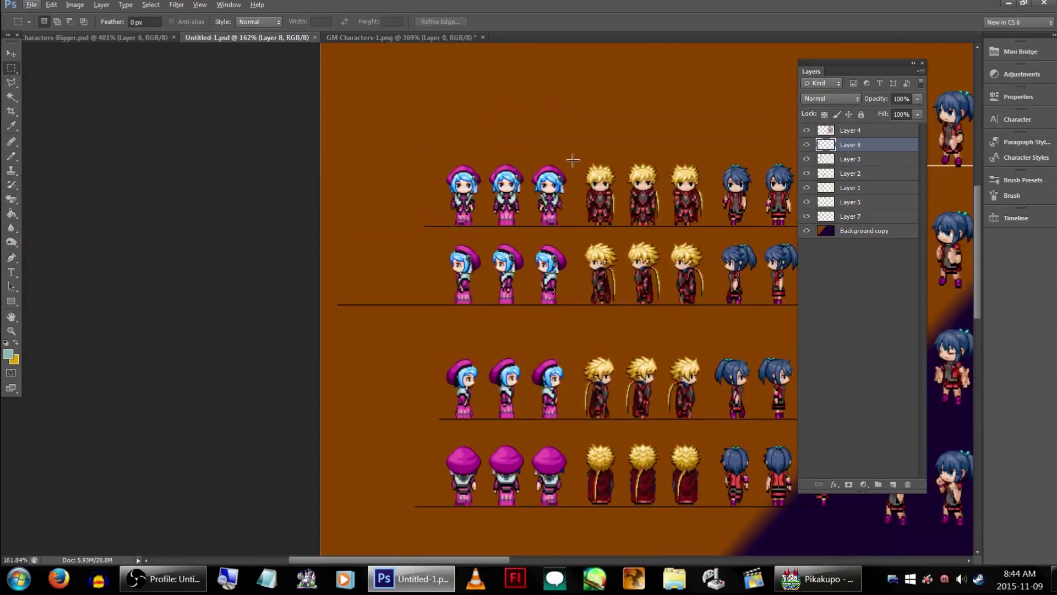
left_click(807, 144)
left_click(807, 145)
left_click_drag(591, 135, 414, 514)
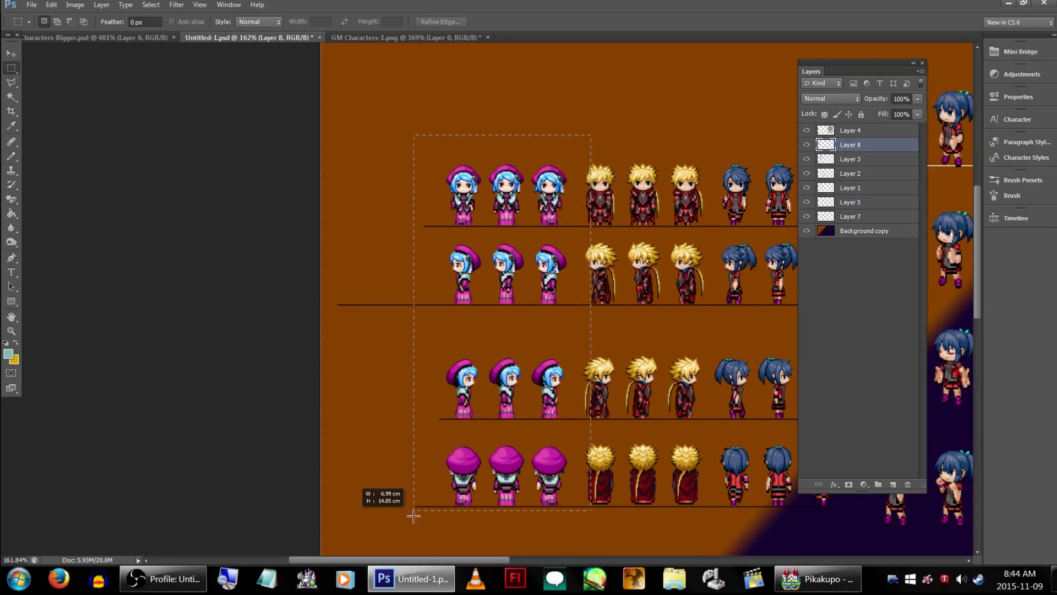
left_click(140, 39)
scroll(604, 215, "down", 4, "alt")
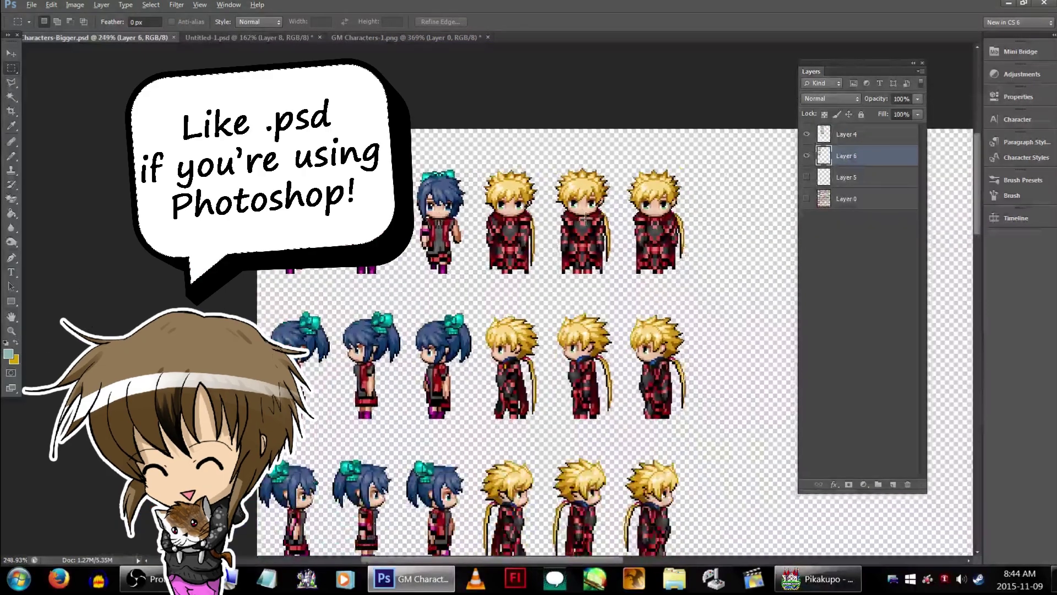
key("ctrl+v")
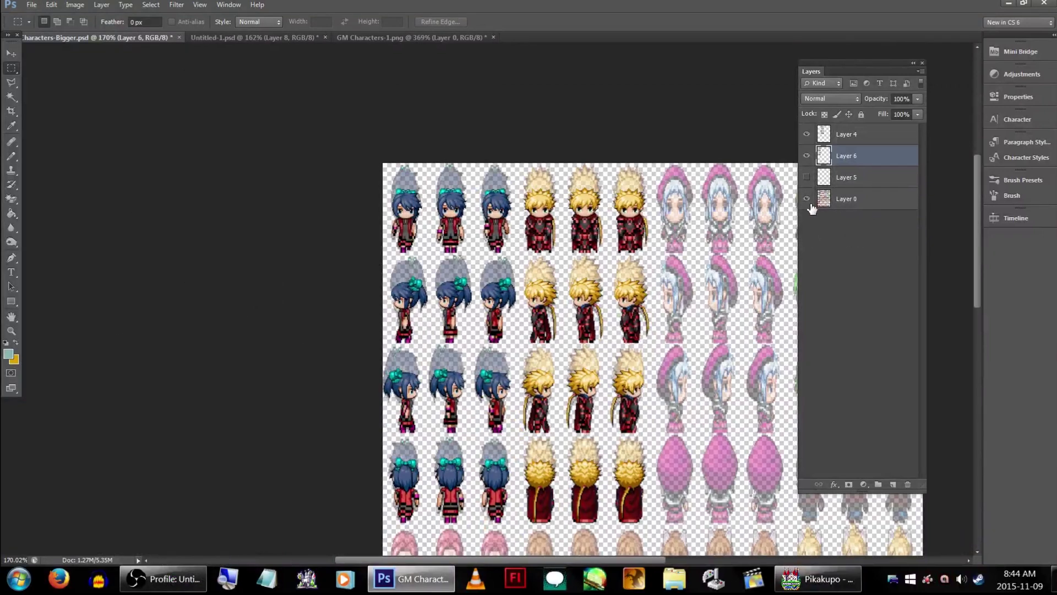
- Compare the sheet with and without the faded guide sprites of Layer 0, and view its pixel dimensions in Image Size
left_click(806, 199)
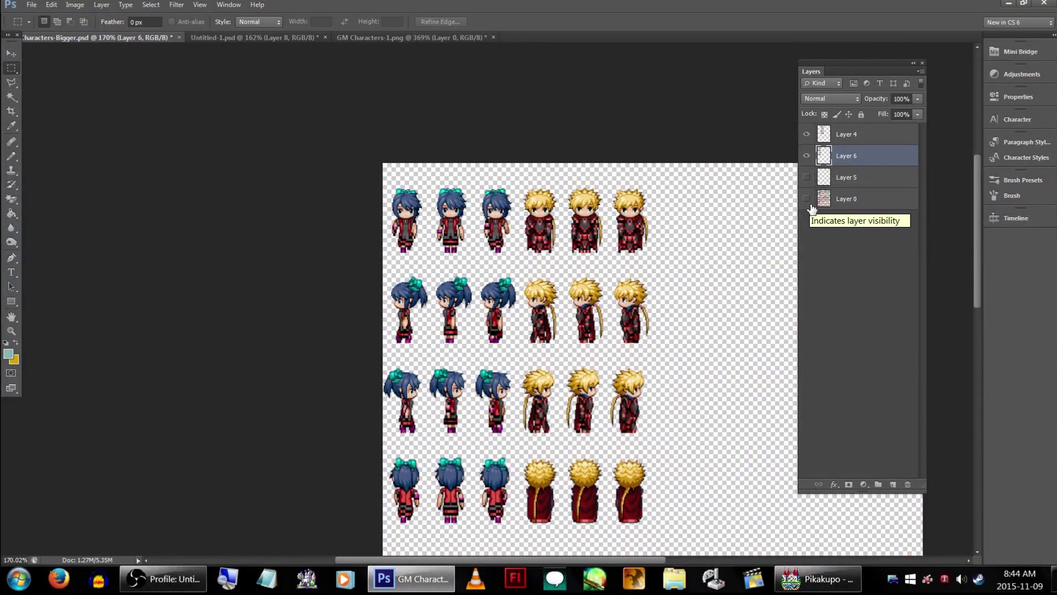
left_click(75, 5)
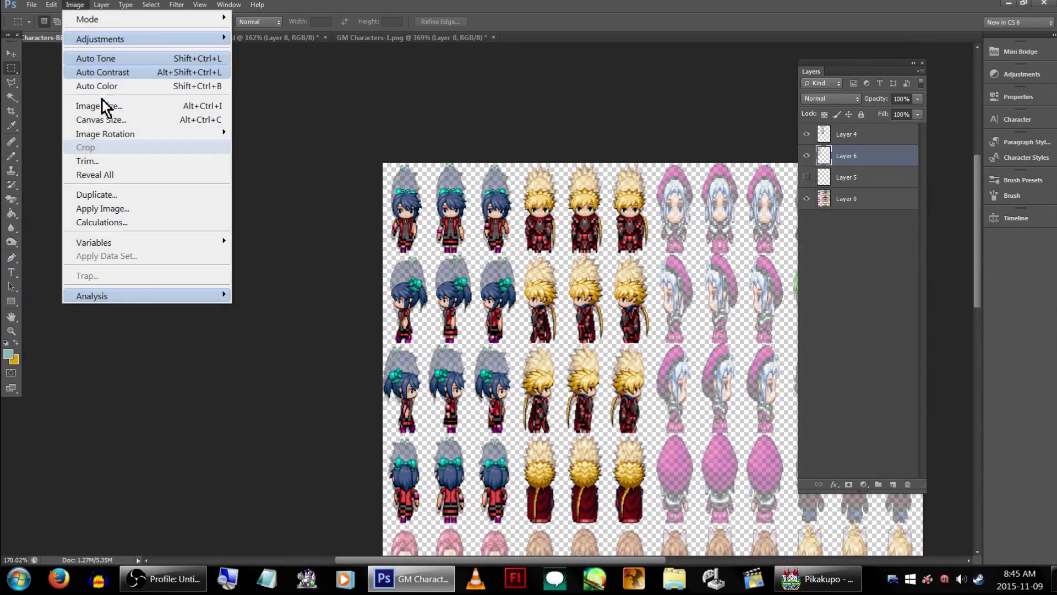
left_click(140, 110)
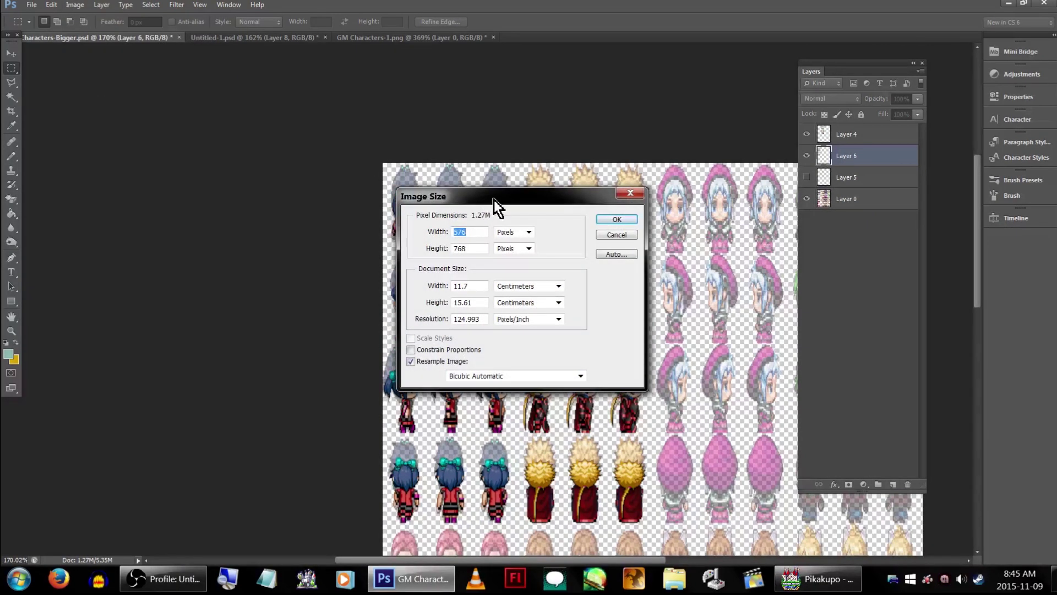
left_click_drag(494, 200, 518, 187)
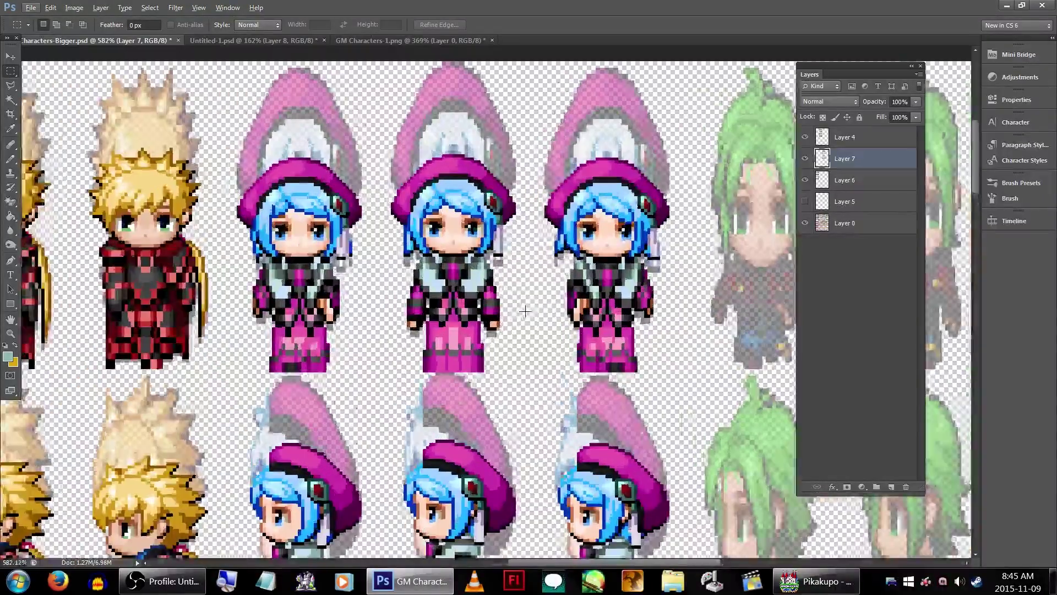
- Select the pasted character's second row and move it down slightly to match the faded guide sprites' second row
scroll(515, 286, "down", 5)
left_click_drag(686, 188, 235, 434)
left_click_drag(264, 402, 264, 421, "ctrl")
- Select the pasted character's third row and move it up to line up with the faded guide sprites' third row
scroll(265, 407, "down", 2)
scroll(457, 297, "down", 6)
left_click_drag(679, 199, 234, 445)
scroll(466, 407, "down", 5)
scroll(467, 408, "down", 4, "alt")
scroll(473, 410, "up", 5)
scroll(479, 424, "down", 3)
left_click_drag(483, 435, 479, 394, "ctrl")
- Move the pasted character's back-facing row up onto the guide sprites' fourth row and clear the selection
scroll(467, 399, "up", 4, "alt")
scroll(467, 394, "down", 6)
left_click_drag(685, 138, 234, 385)
left_click_drag(466, 349, 465, 258, "ctrl")
key("ctrl+d")
- Hide the faded guide sprites on Layer 0 and save GM Characters-Bigger.psd
scroll(463, 256, "down", 6, "alt")
left_click_drag(225, 56, 271, 283)
left_click(805, 222)
scroll(421, 143, "up", 2, "ctrl")
key("ctrl+s")
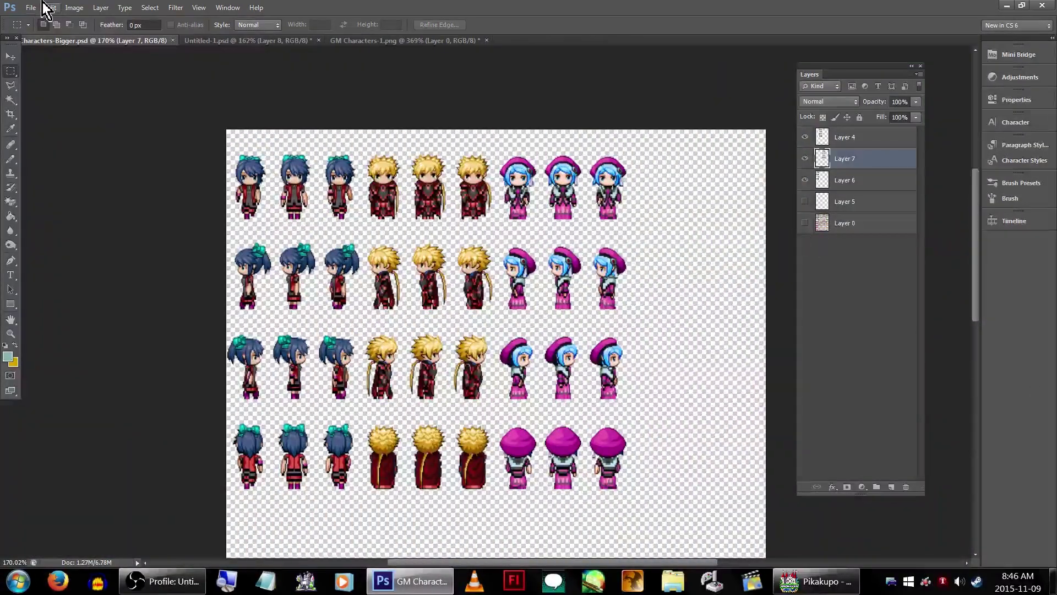
- Save a PNG copy of the sheet as GM Characters-Bigger.png in the characters folder, replacing the existing file
key("ctrl+shift+s")
left_click_drag(796, 84, 580, 107)
left_click(630, 390)
left_click(628, 537)
key("Return")
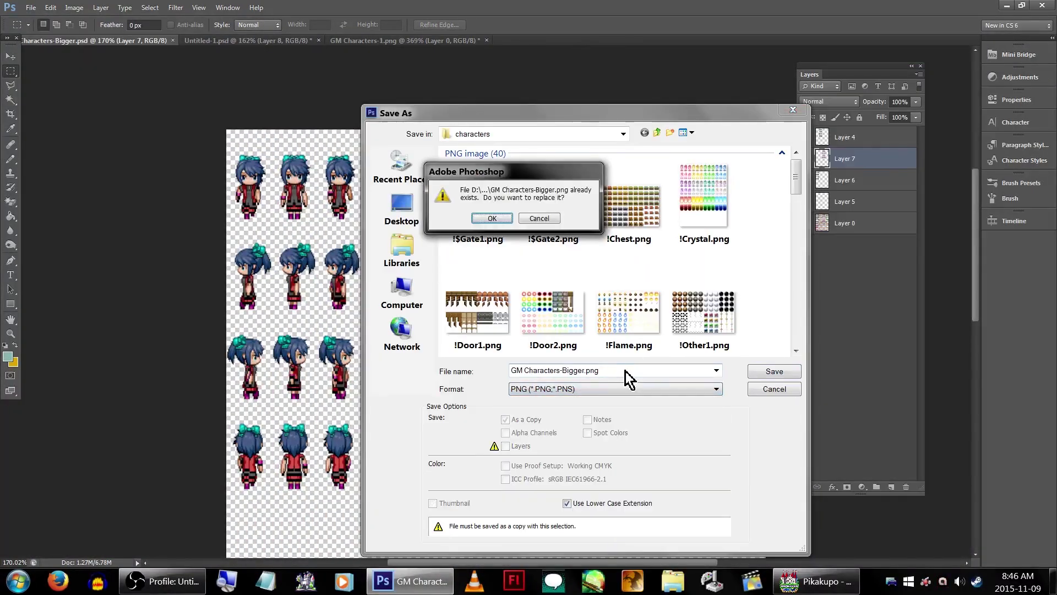
key("Return")
- Switch to RPG Maker MV and set the third actor's character image to the blue-haired sprite from GM Characters-Bigger
left_click(819, 584)
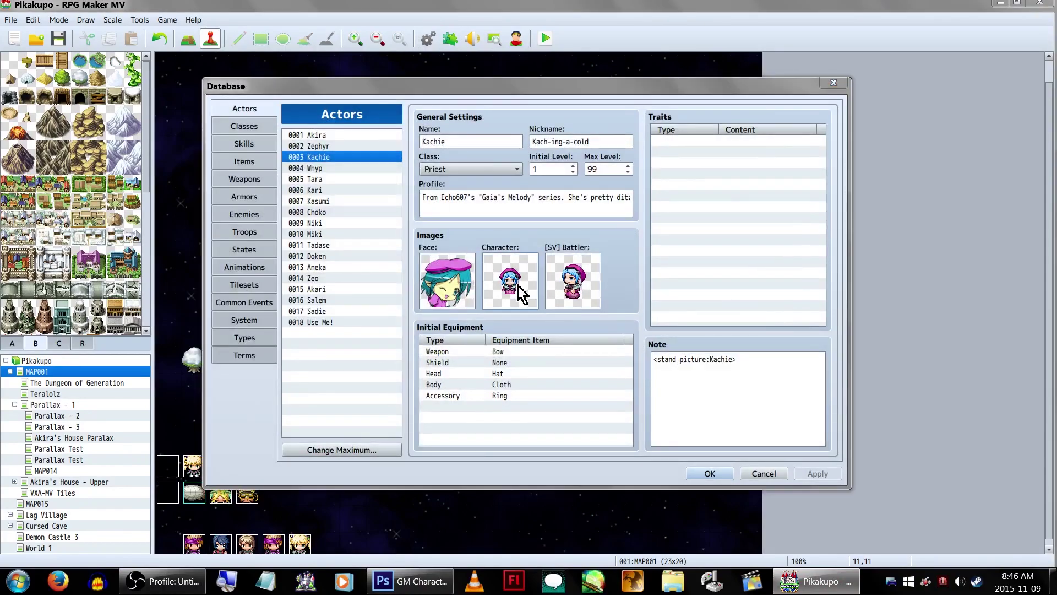
double_click(503, 278)
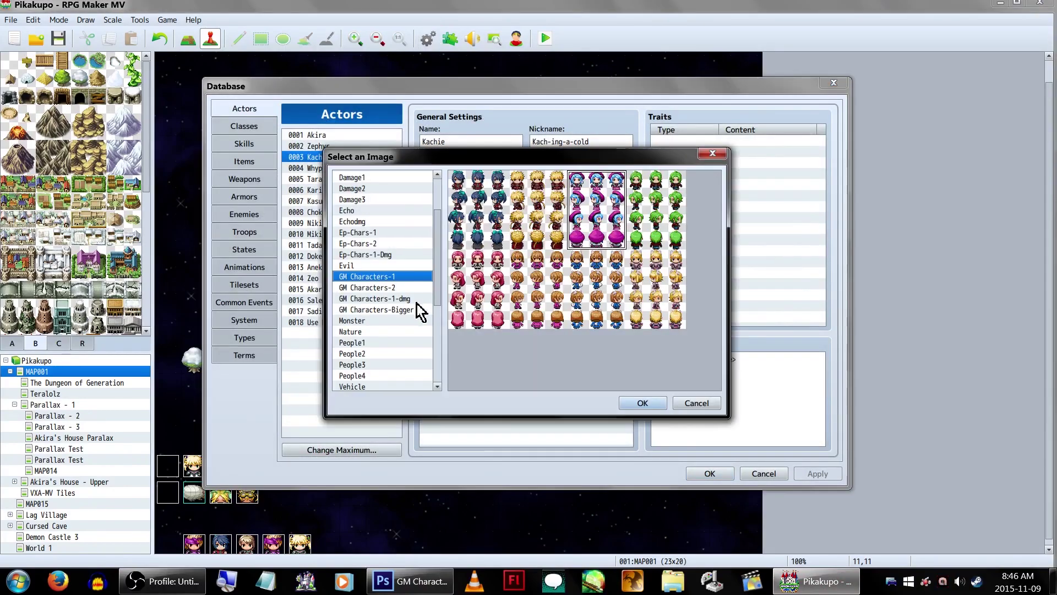
left_click(642, 402)
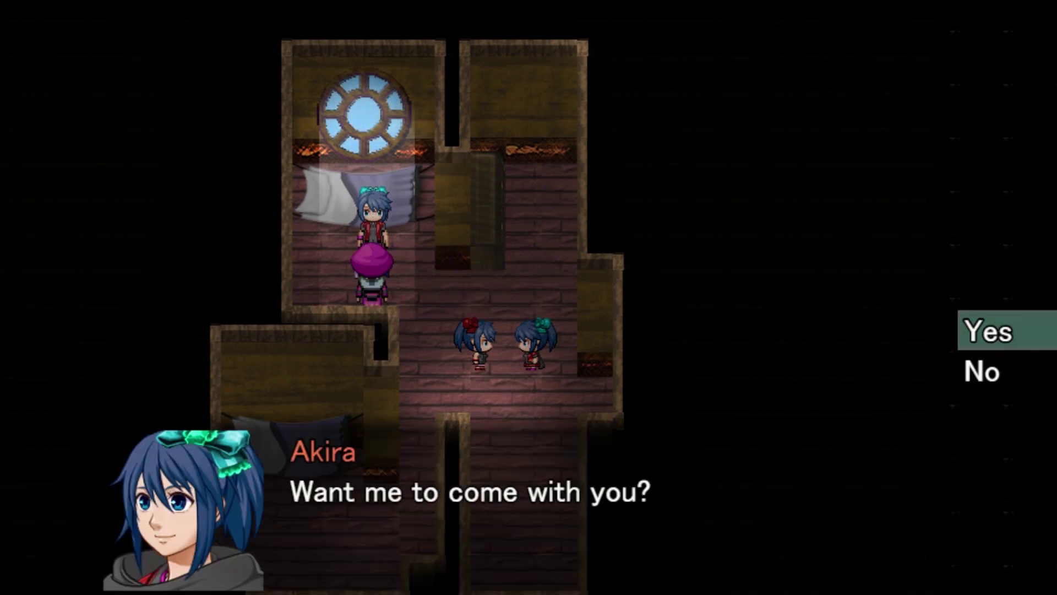
key("Return")
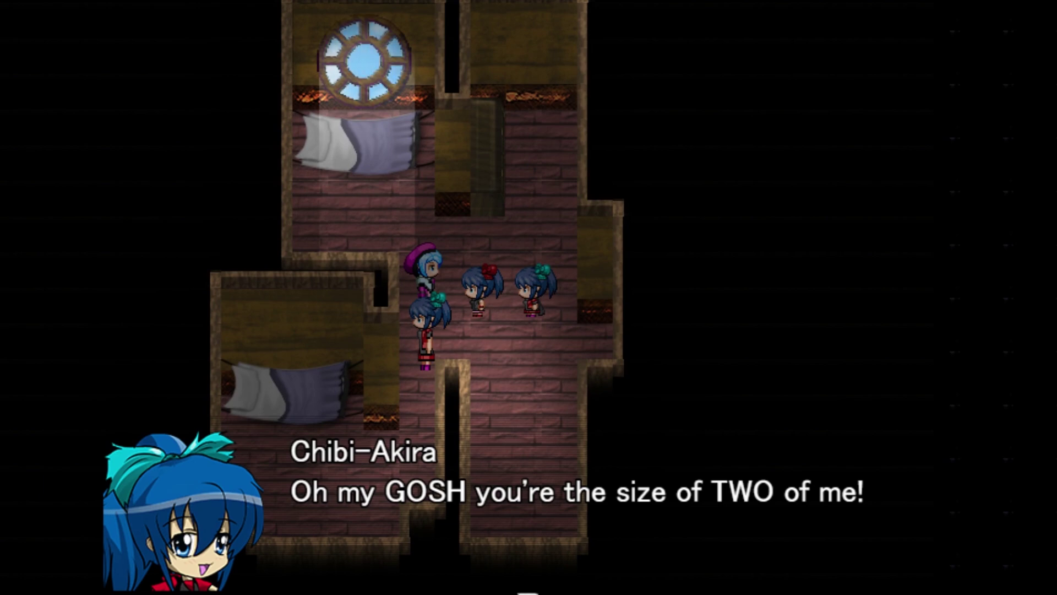
key("Return")
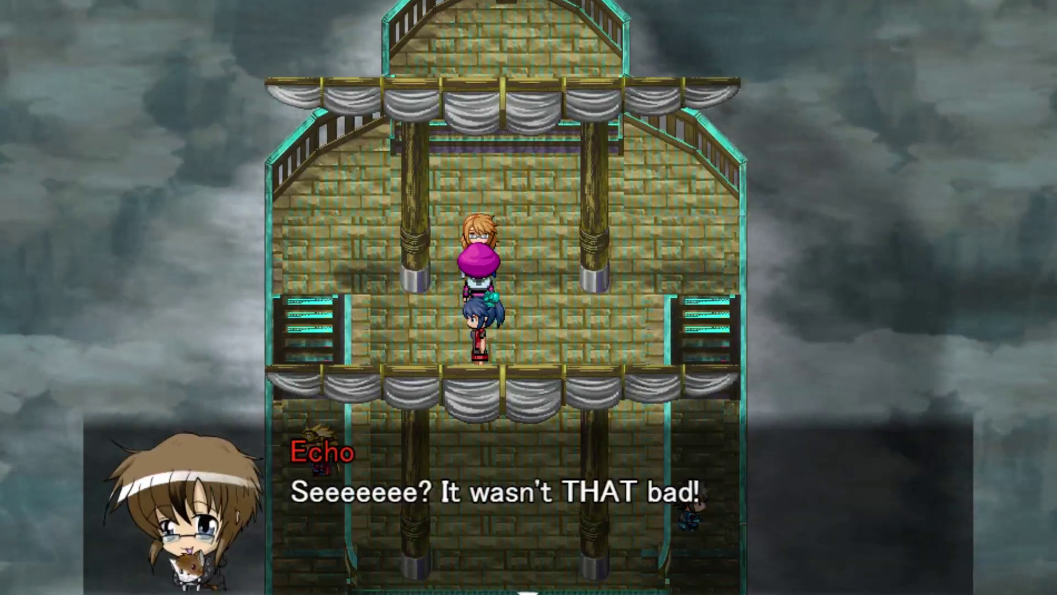
key("Return")
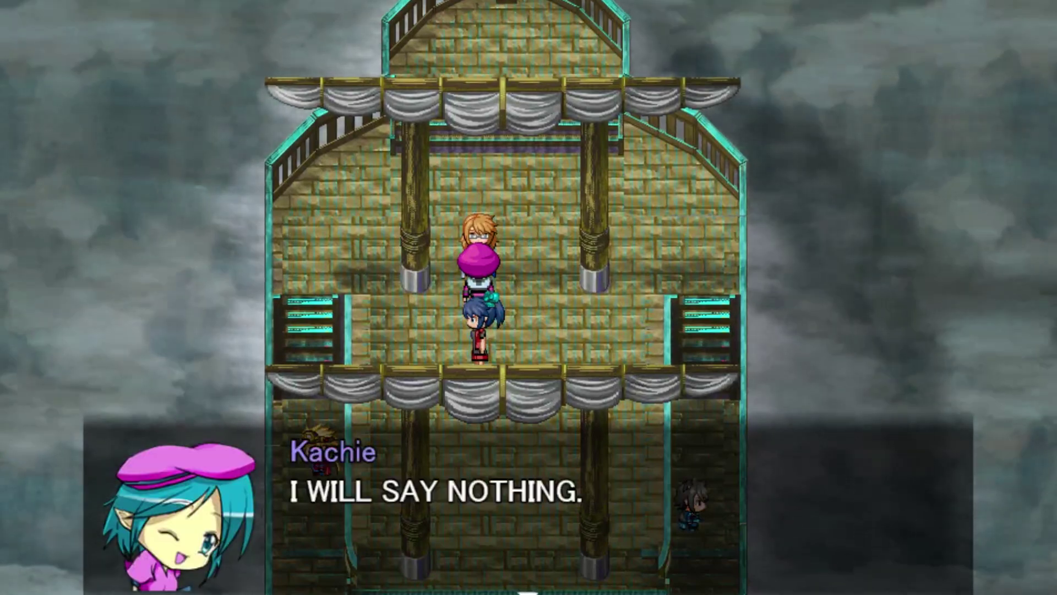
key("Return")
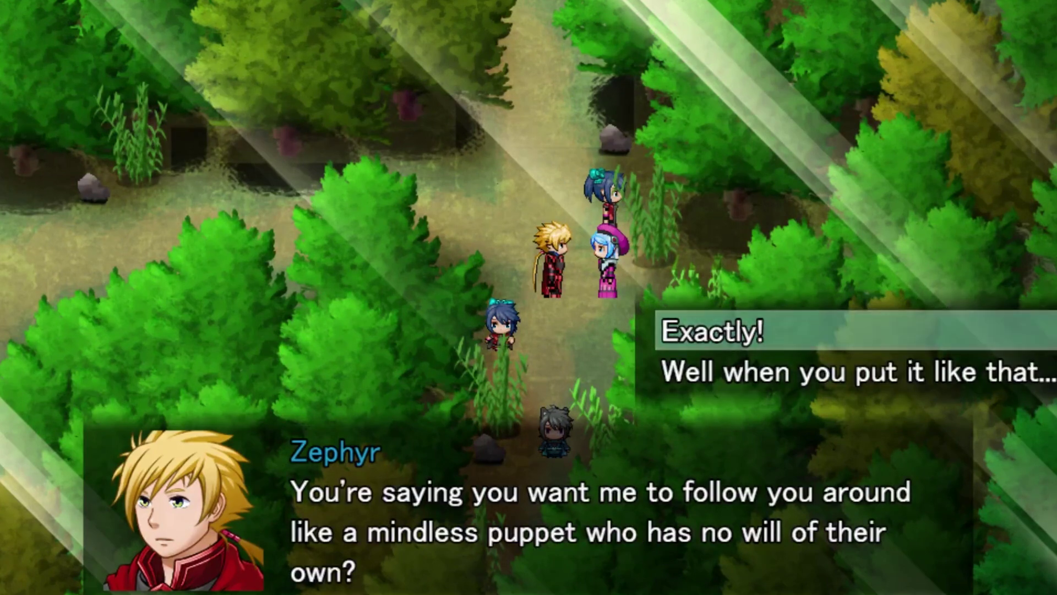
key("Return")
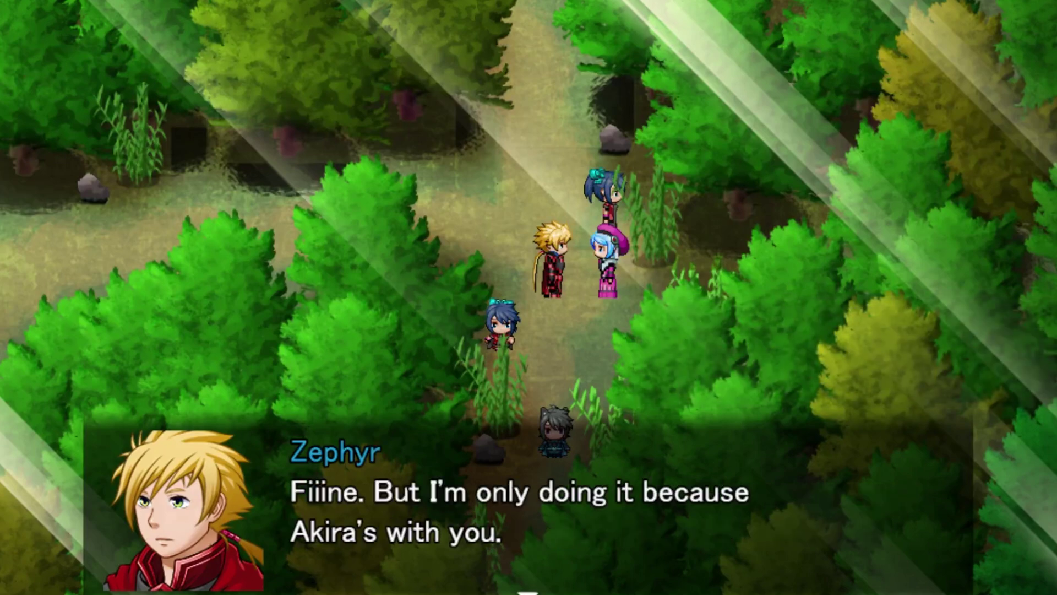
key("Return")
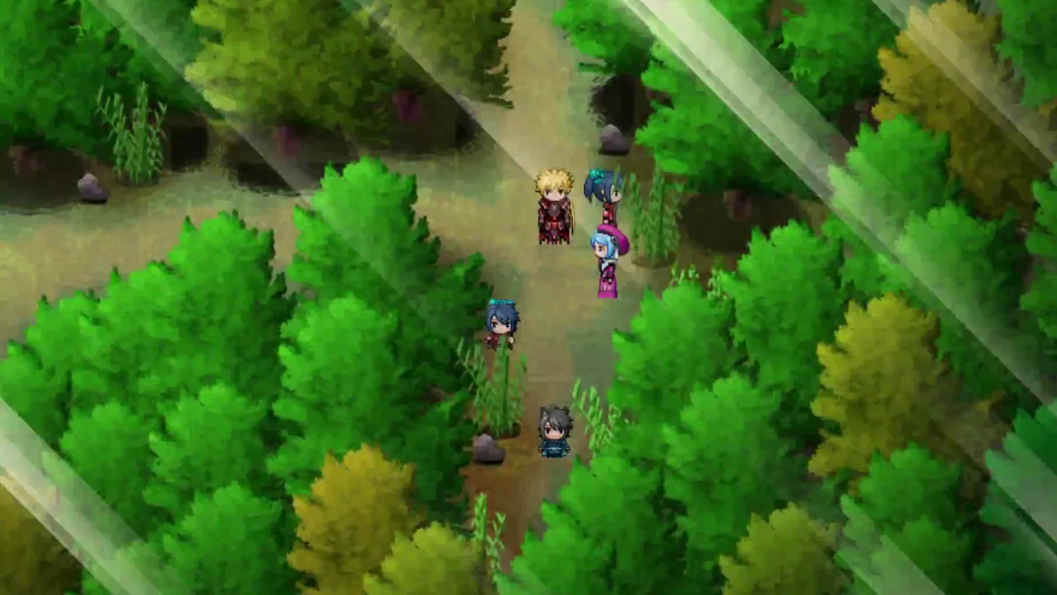